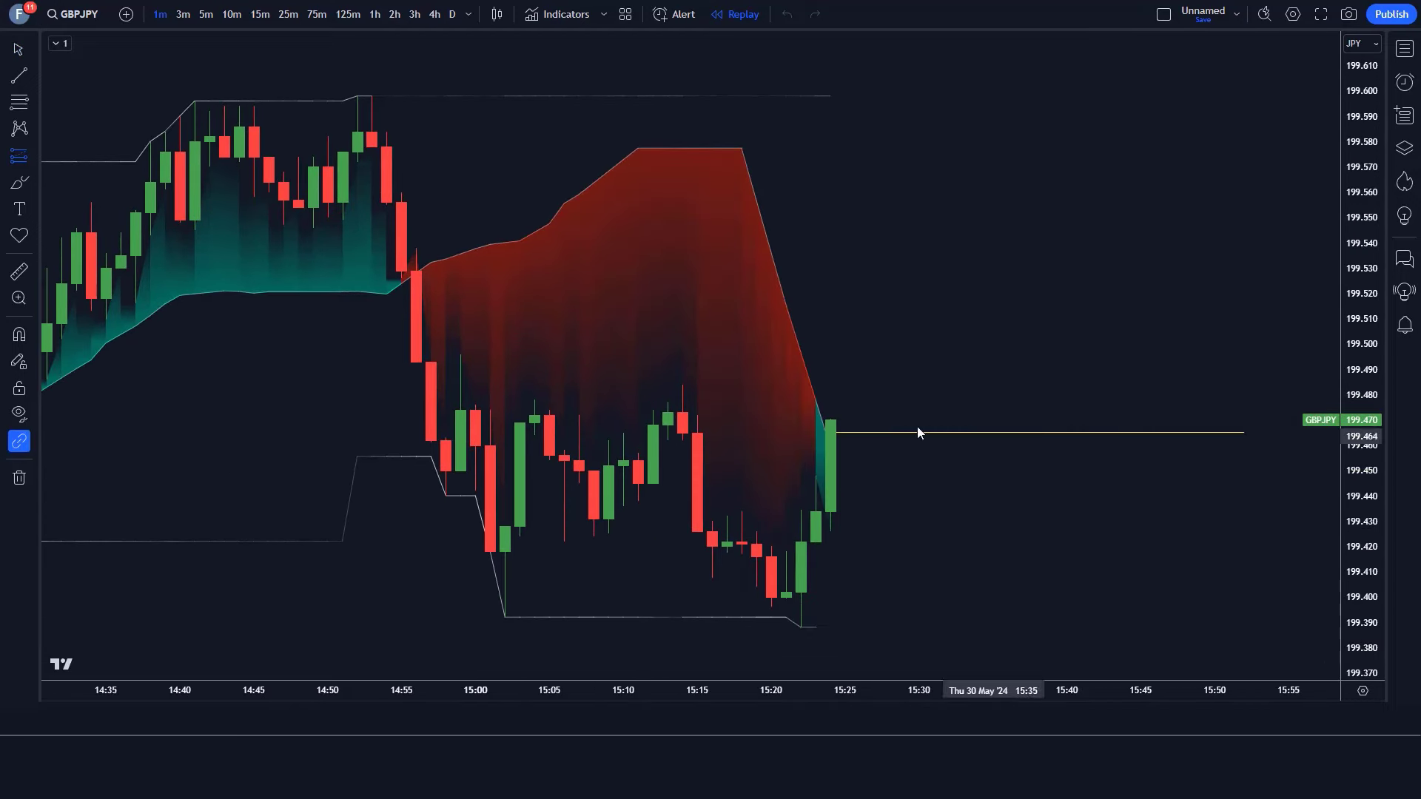
Place a long position on the 15:24 candle with entry at 199.469, stop at 199.389 and target at 199.589.
{"action": "left_click", "coordinate": [830, 422]}
{"action": "left_click_drag", "start_coordinate": [823, 528], "coordinate": [826, 626]}
{"action": "left_click_drag", "start_coordinate": [830, 316], "coordinate": [843, 118]}
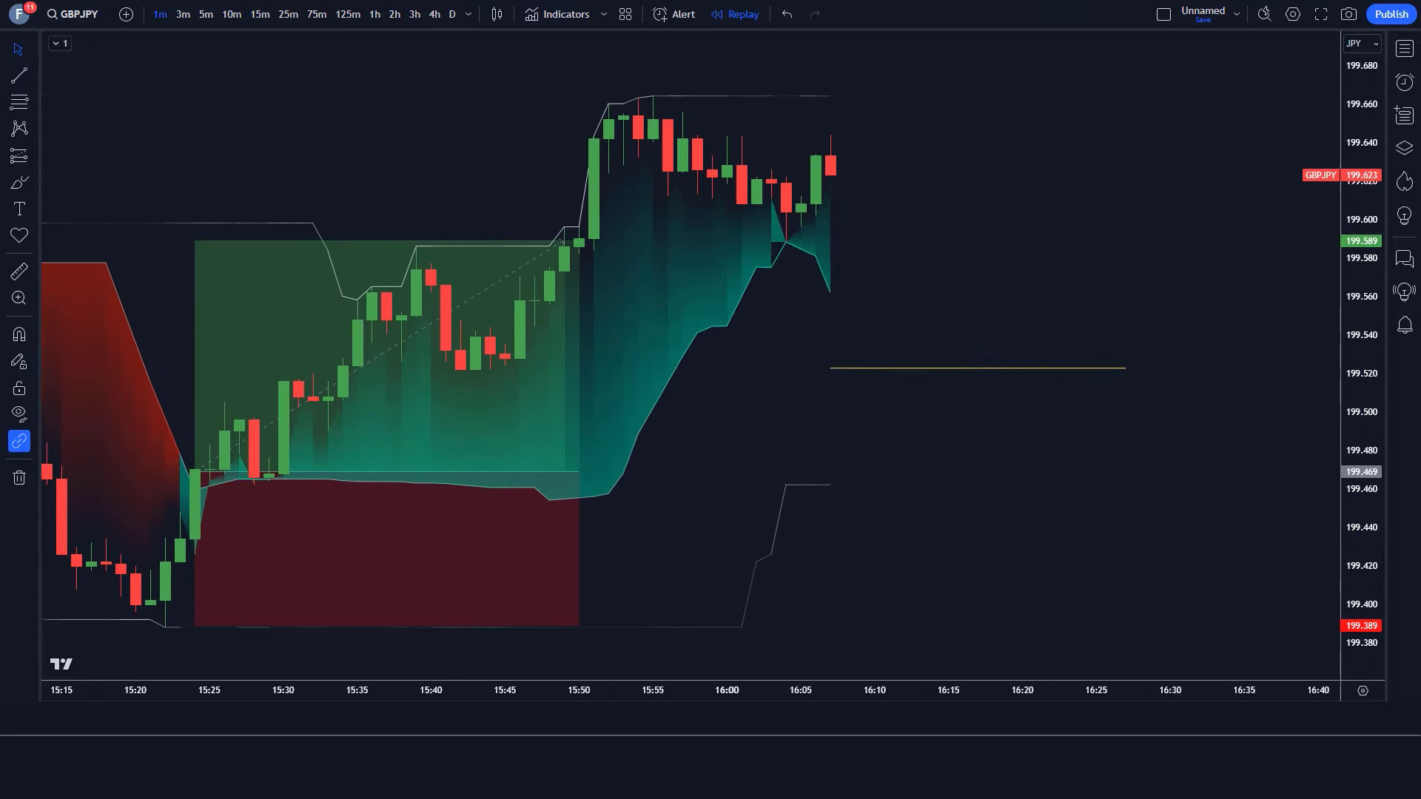
Place a short position on the 16:21 candle with entry at 199.631, stop at 199.677 and target at about 199.560.
{"action": "left_click", "coordinate": [829, 179]}
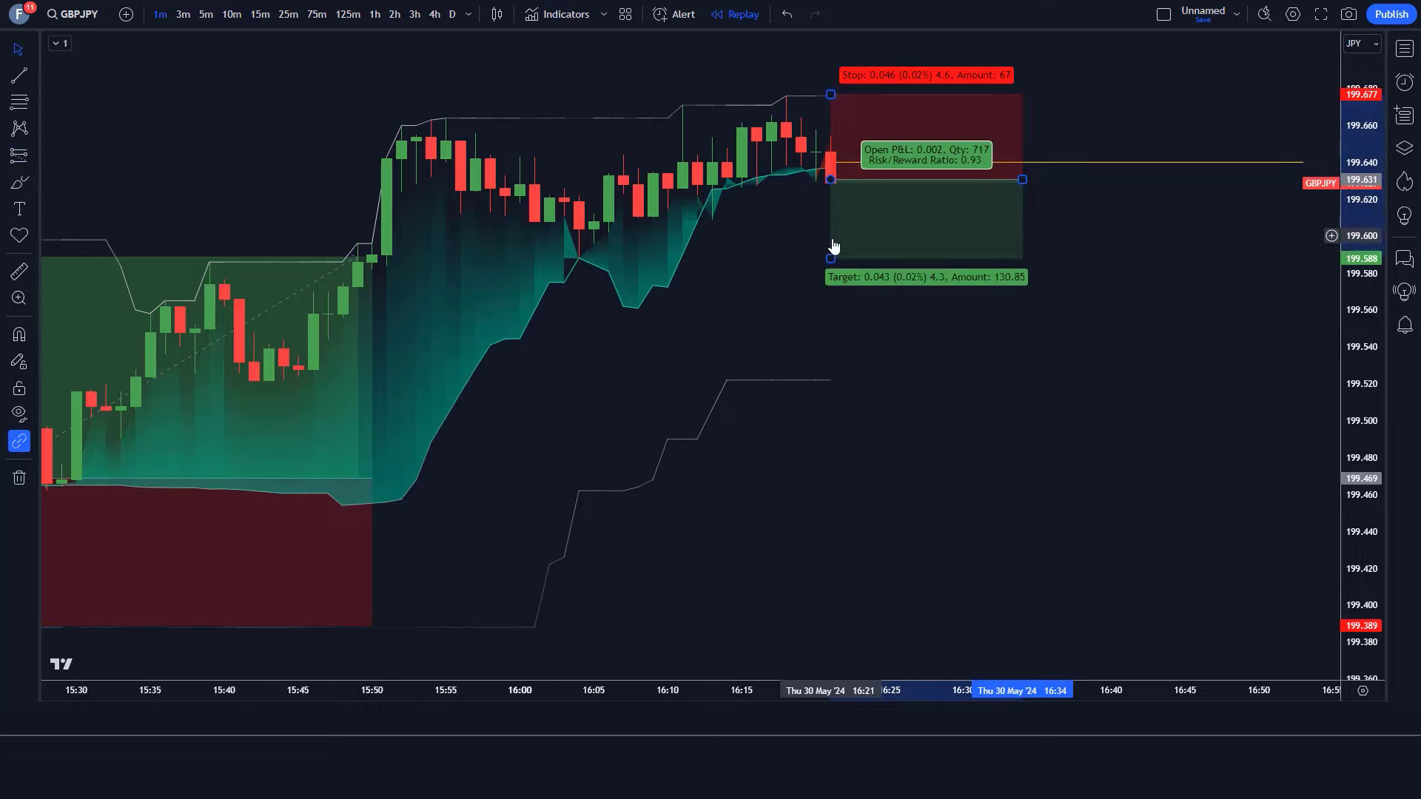
{"action": "left_click_drag", "start_coordinate": [830, 255], "coordinate": [831, 310]}
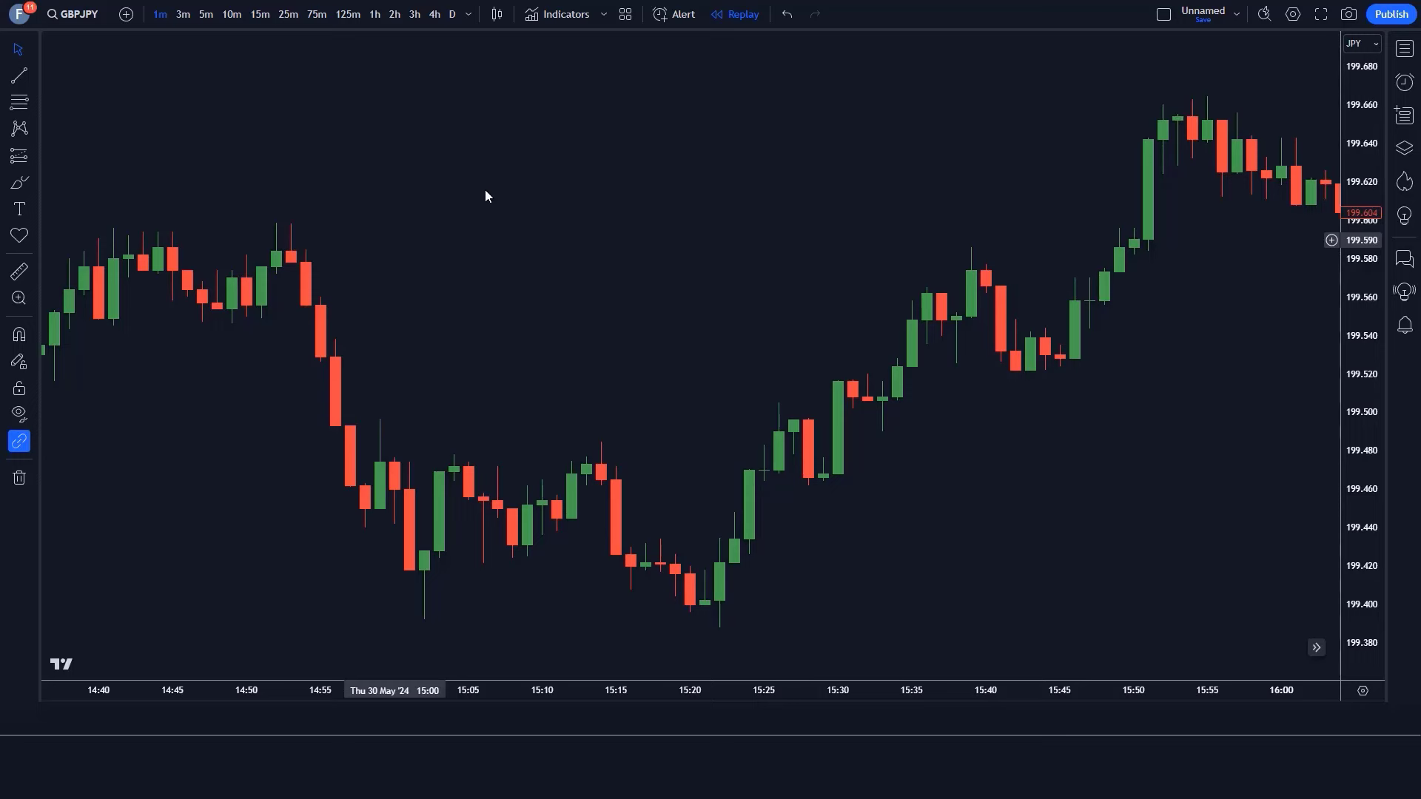
Find the Rolling Point of Control (POC) [AlgoAlpha] indicator and add it to the GBPJPY chart.
{"action": "left_click", "coordinate": [544, 14]}
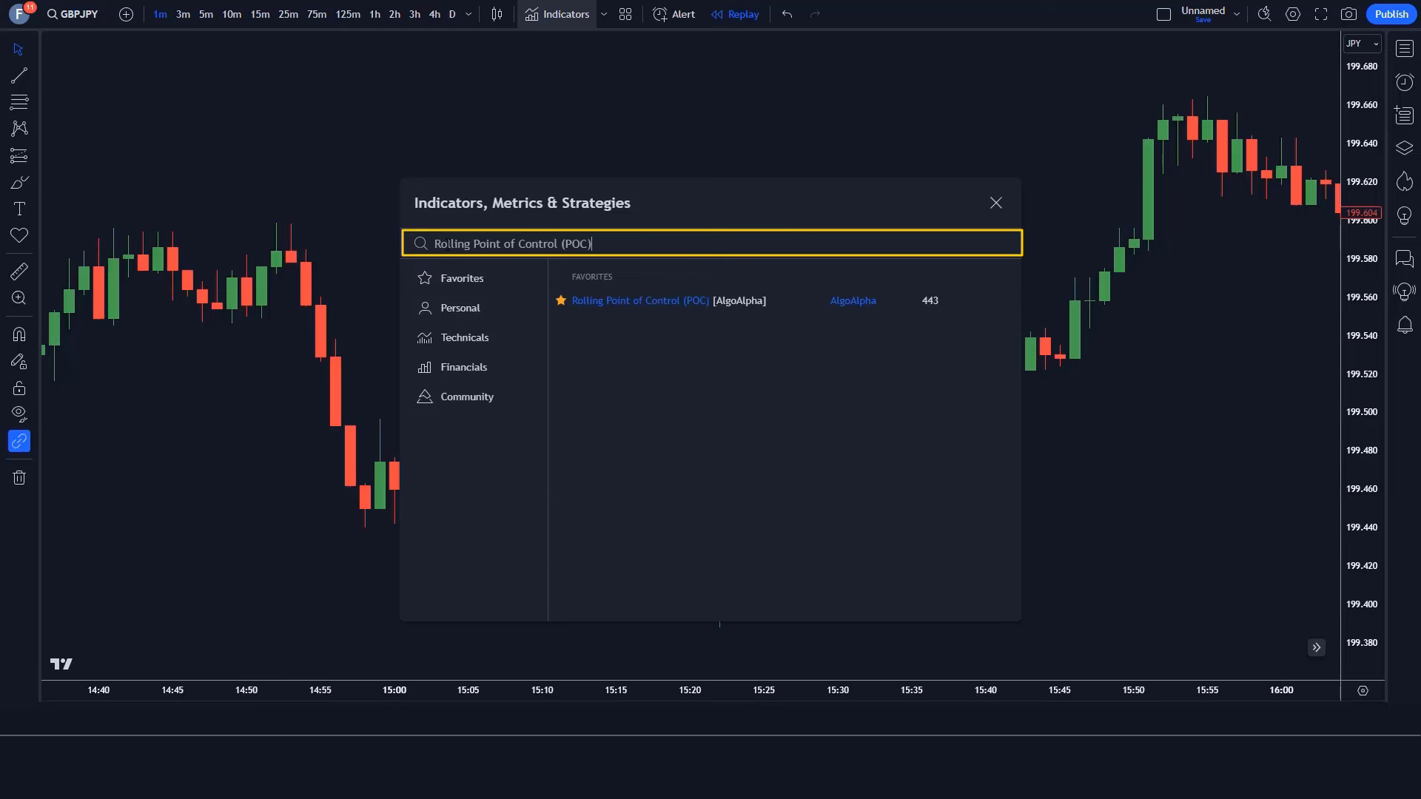
{"action": "left_click", "coordinate": [651, 298]}
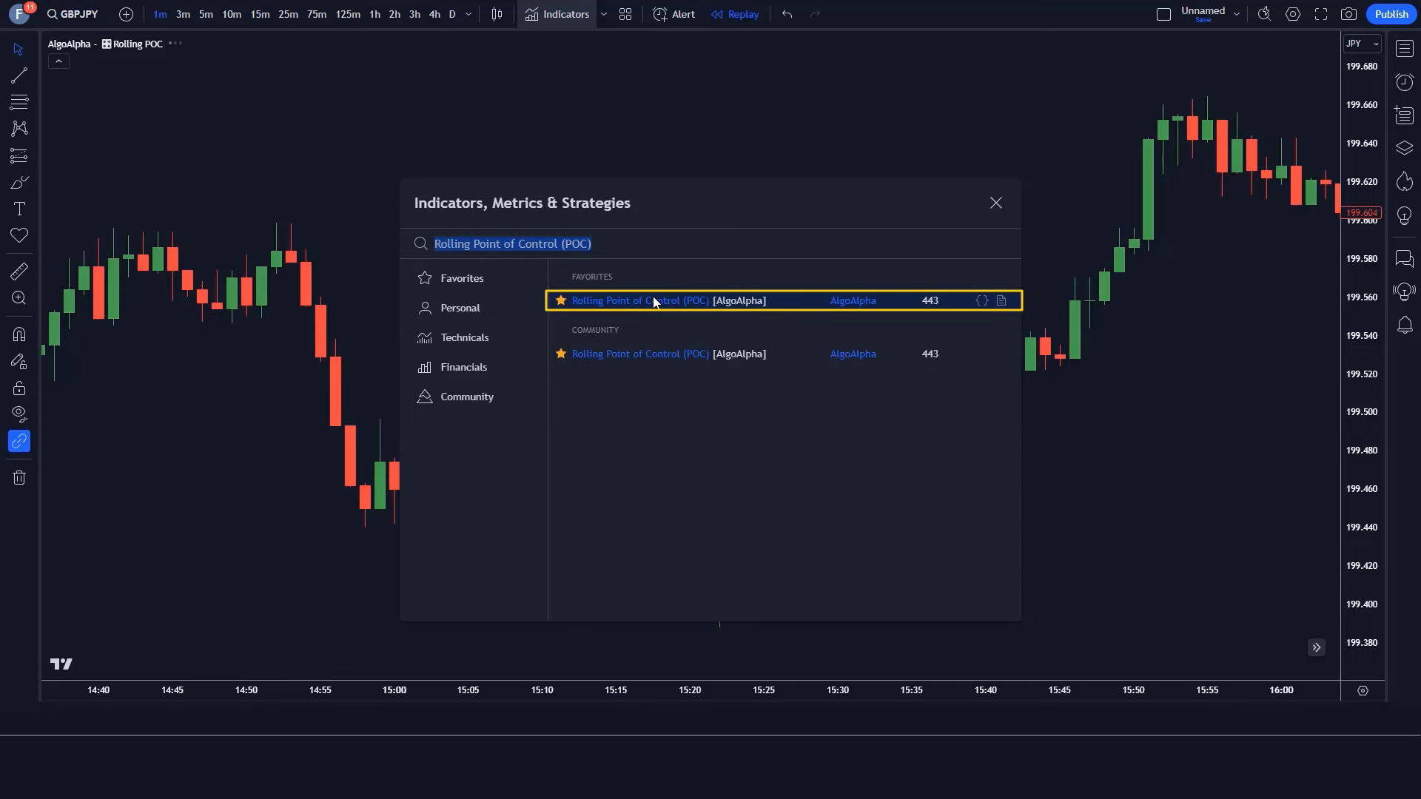
{"action": "left_click", "coordinate": [993, 211]}
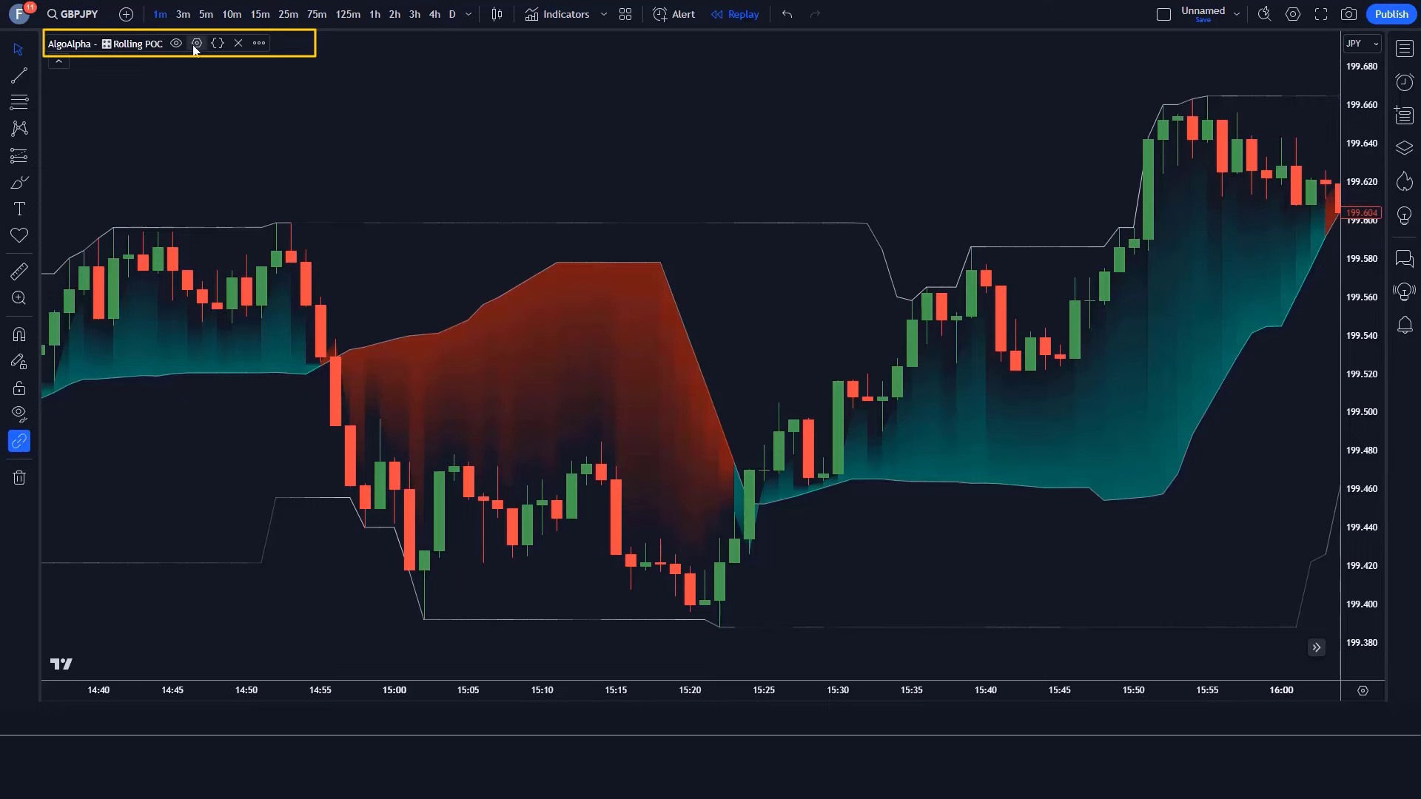
Configure the Rolling POC indicator with profile lookback 30, resolution 12 and horizontal scale 20, edit its trend period, and apply the settings.
{"action": "left_click", "coordinate": [196, 43]}
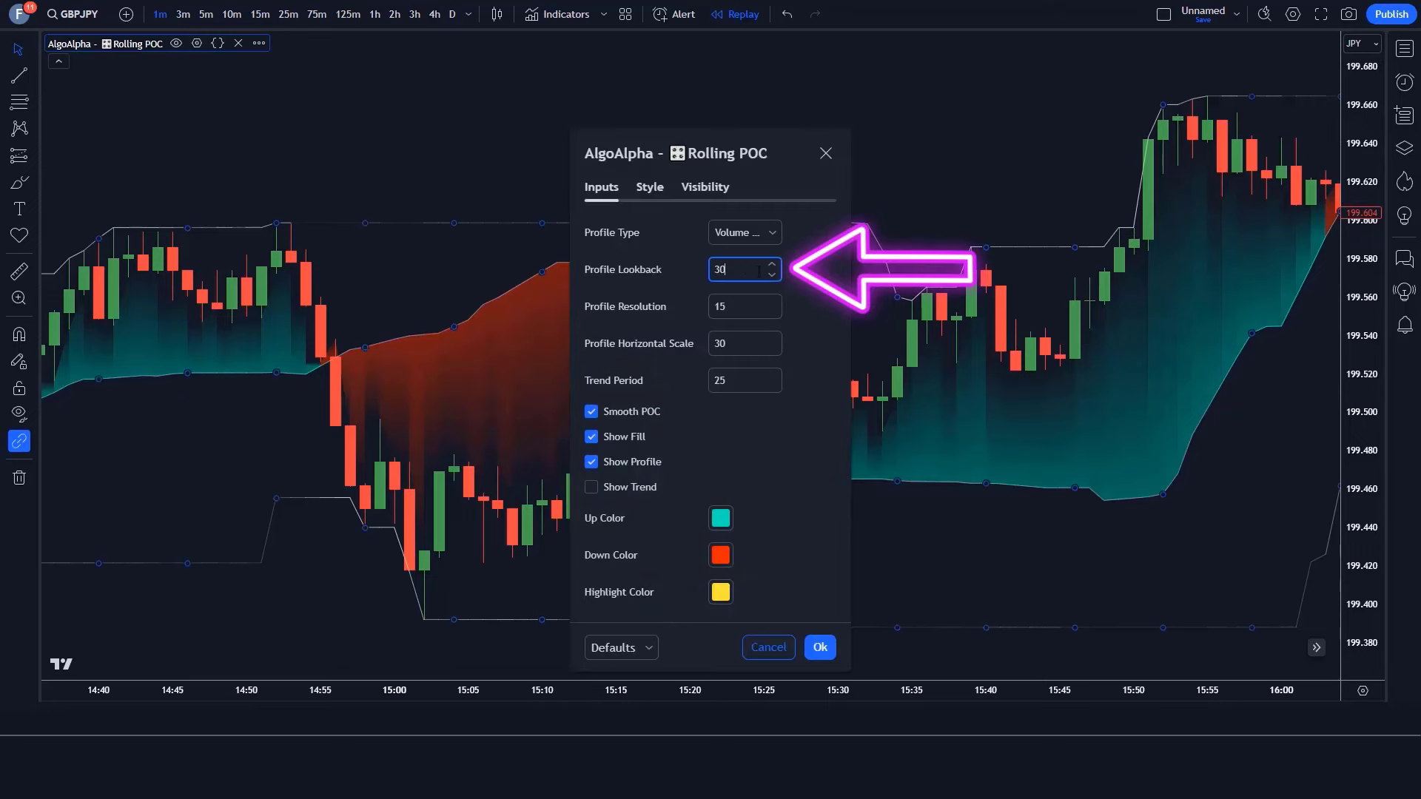
{"action": "left_click", "coordinate": [743, 308]}
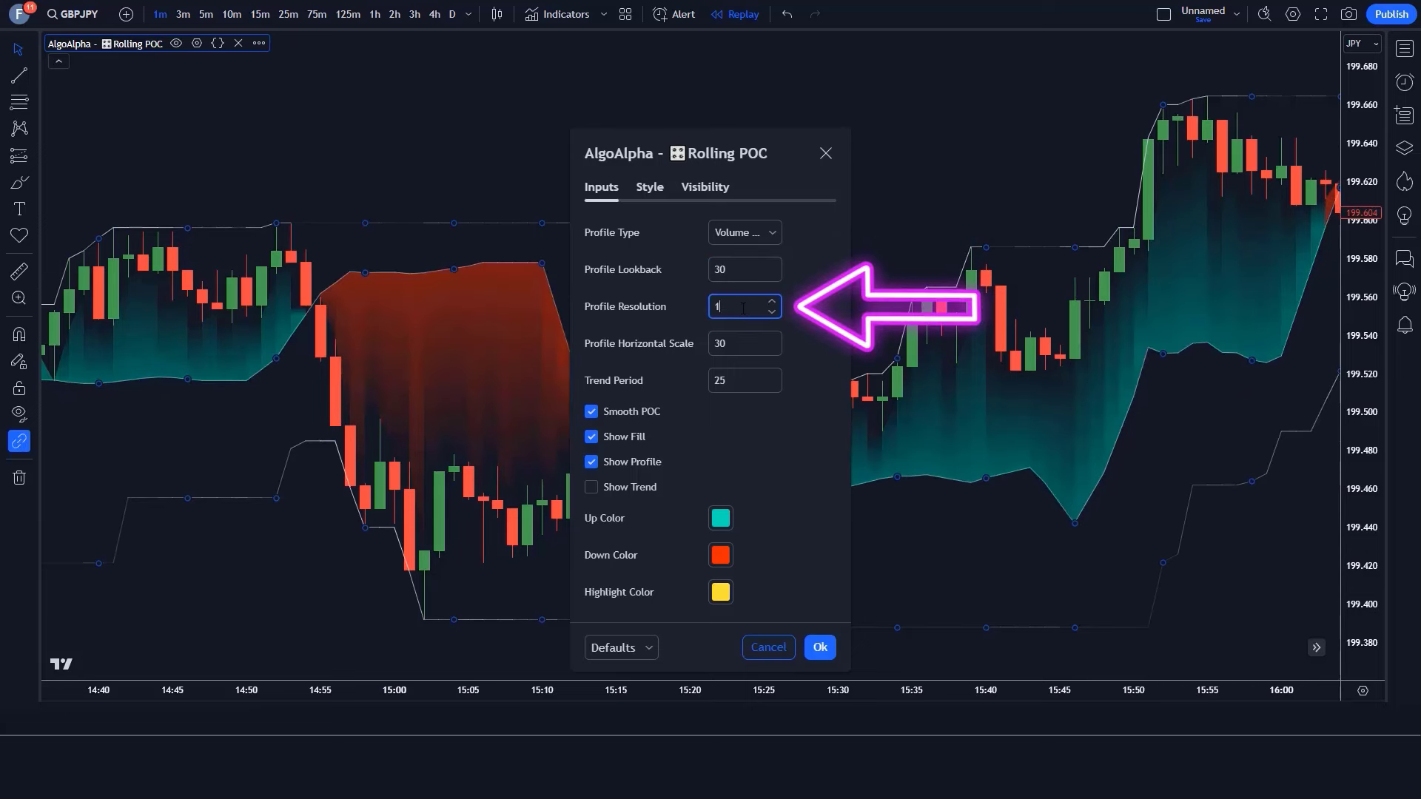
{"action": "left_click", "coordinate": [750, 346]}
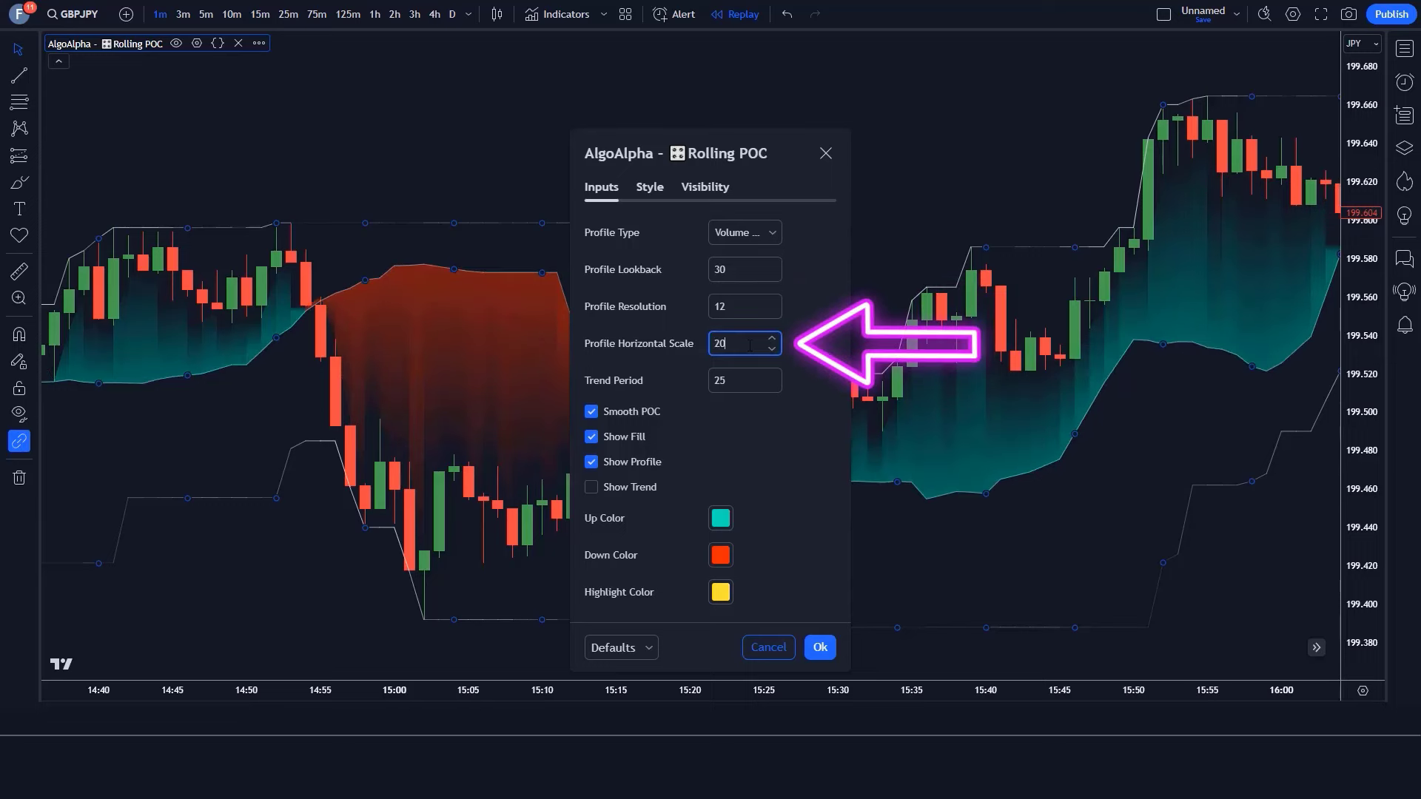
{"action": "left_click", "coordinate": [738, 382]}
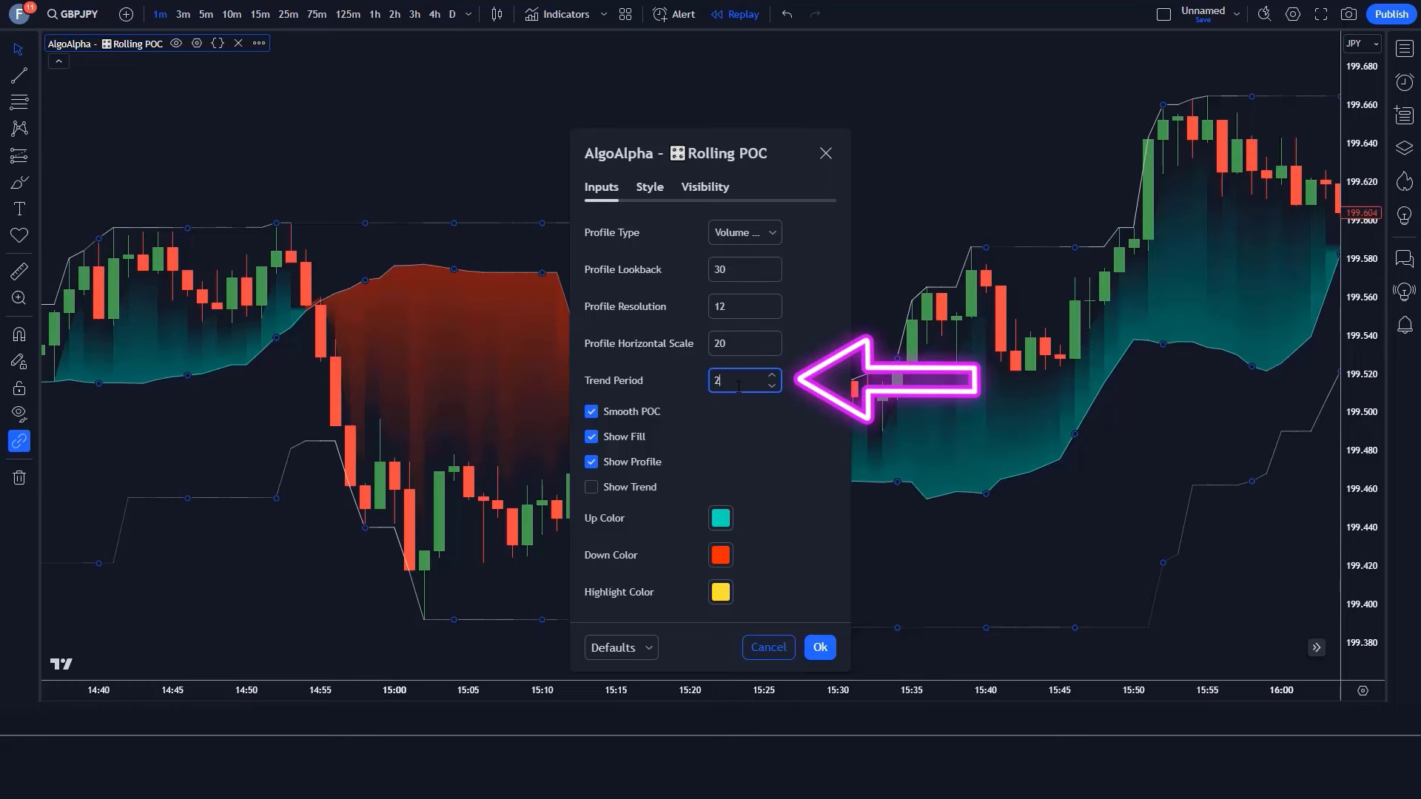
{"action": "left_click", "coordinate": [650, 187]}
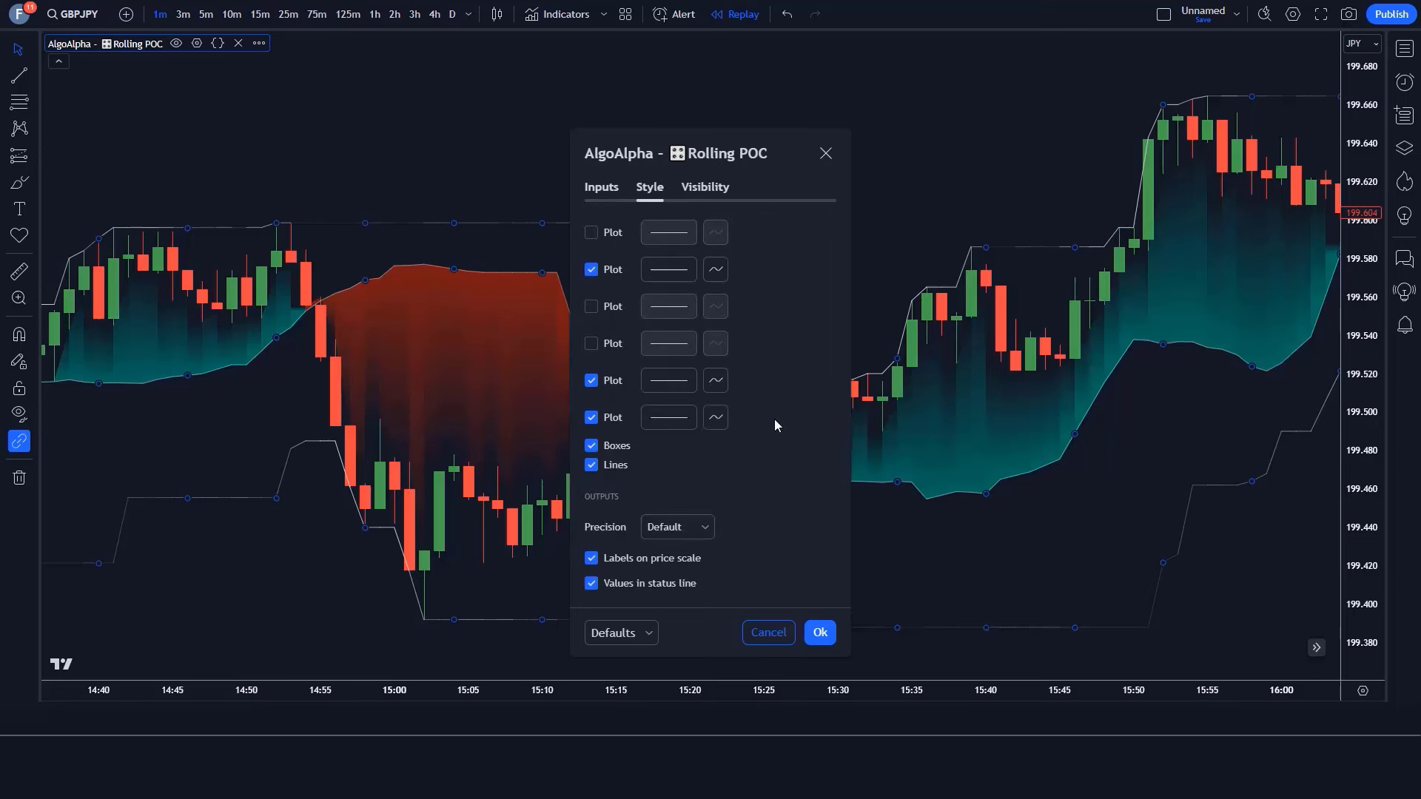
{"action": "left_click", "coordinate": [820, 634]}
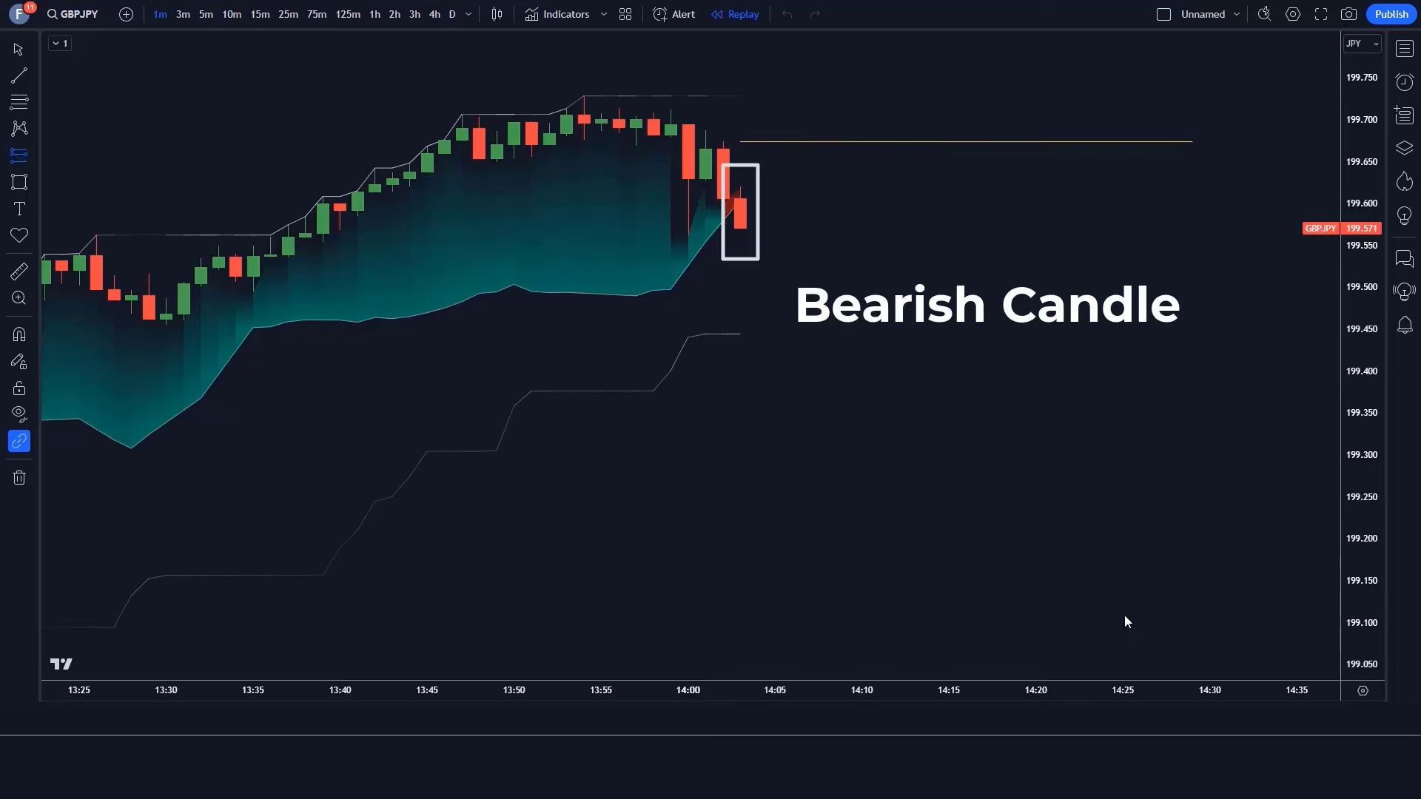
Place a short position on the 14:03 bearish candle with entry at 199.576, stop at 199.728 and target at 199.346.
{"action": "left_click", "coordinate": [739, 224]}
{"action": "left_click_drag", "start_coordinate": [738, 171], "coordinate": [768, 96]}
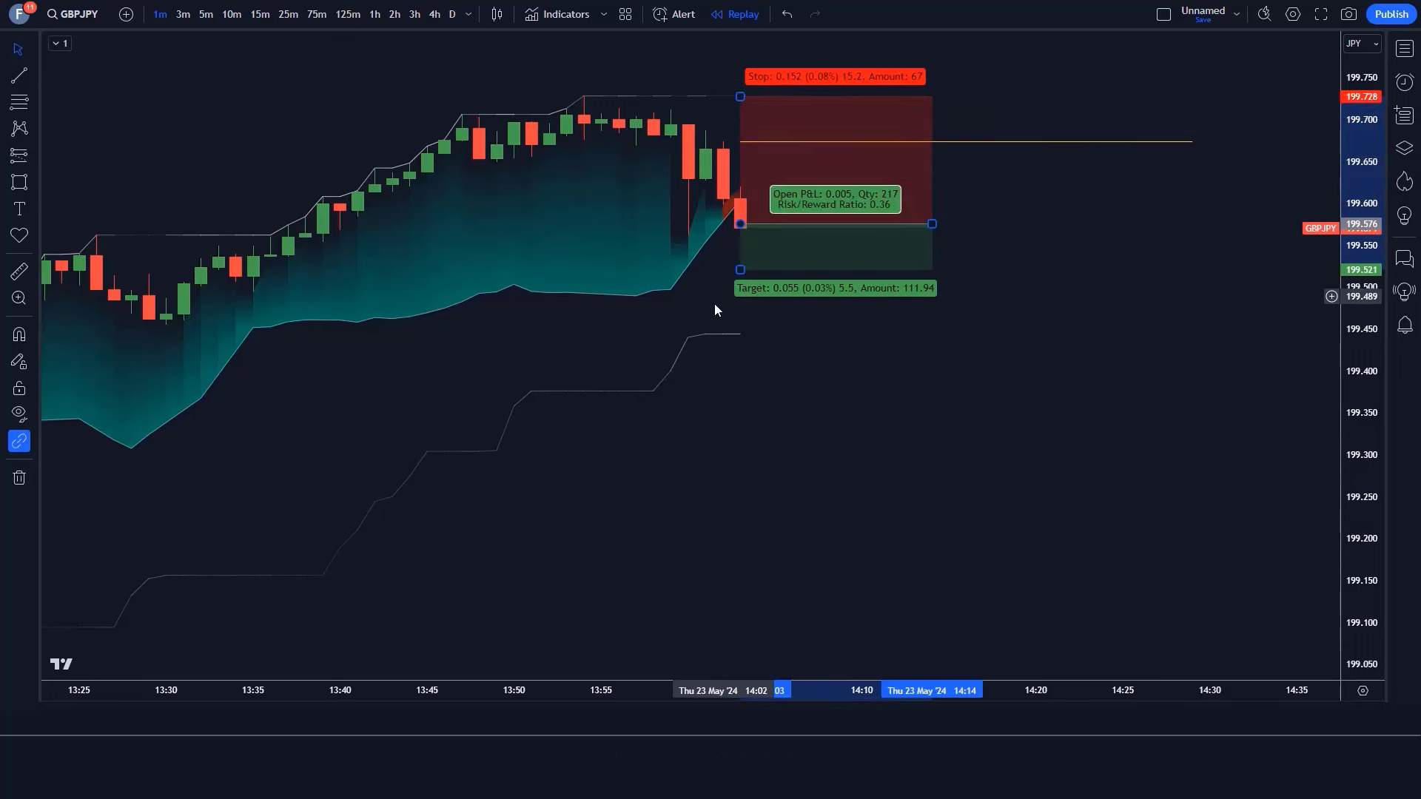
{"action": "left_click_drag", "start_coordinate": [741, 269], "coordinate": [740, 416]}
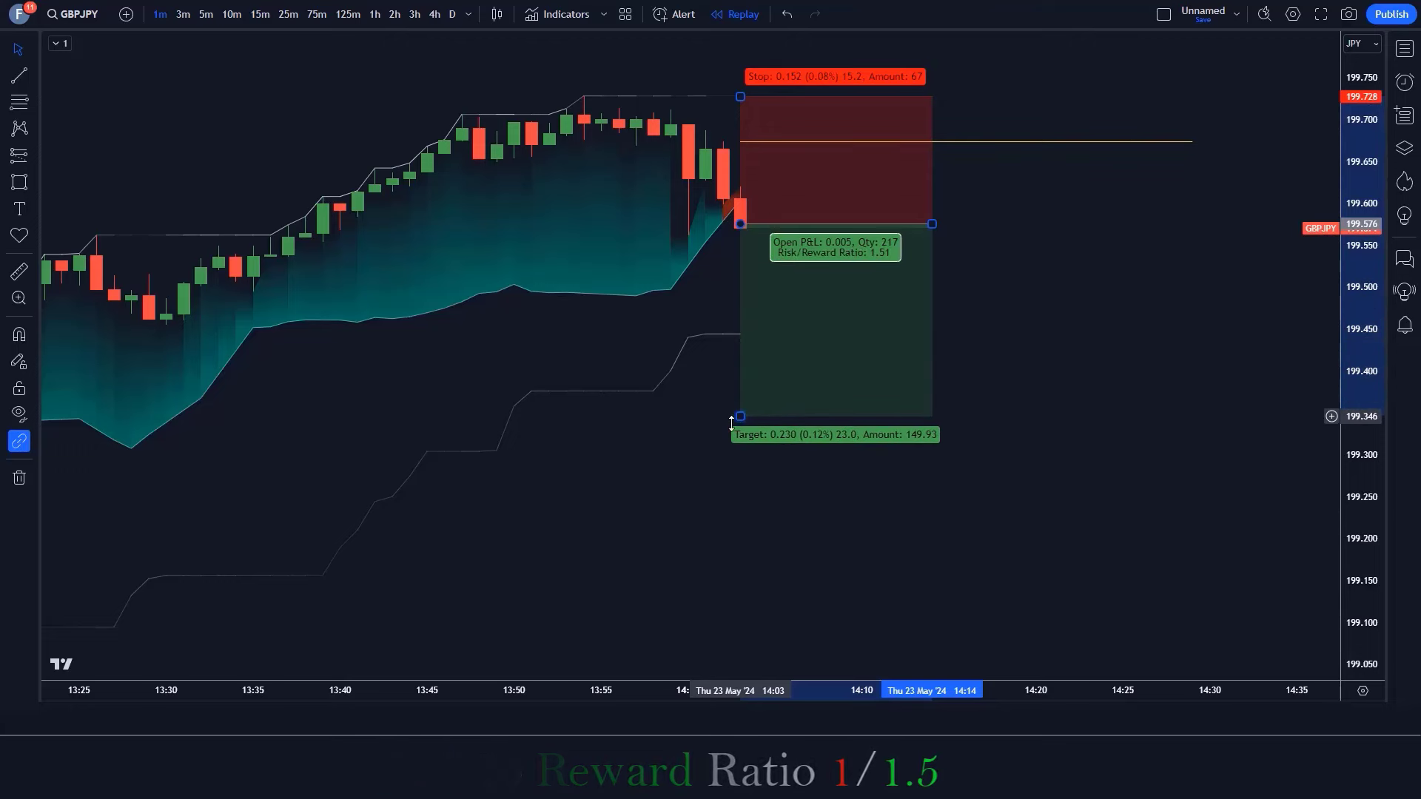
{"action": "left_click", "coordinate": [663, 409]}
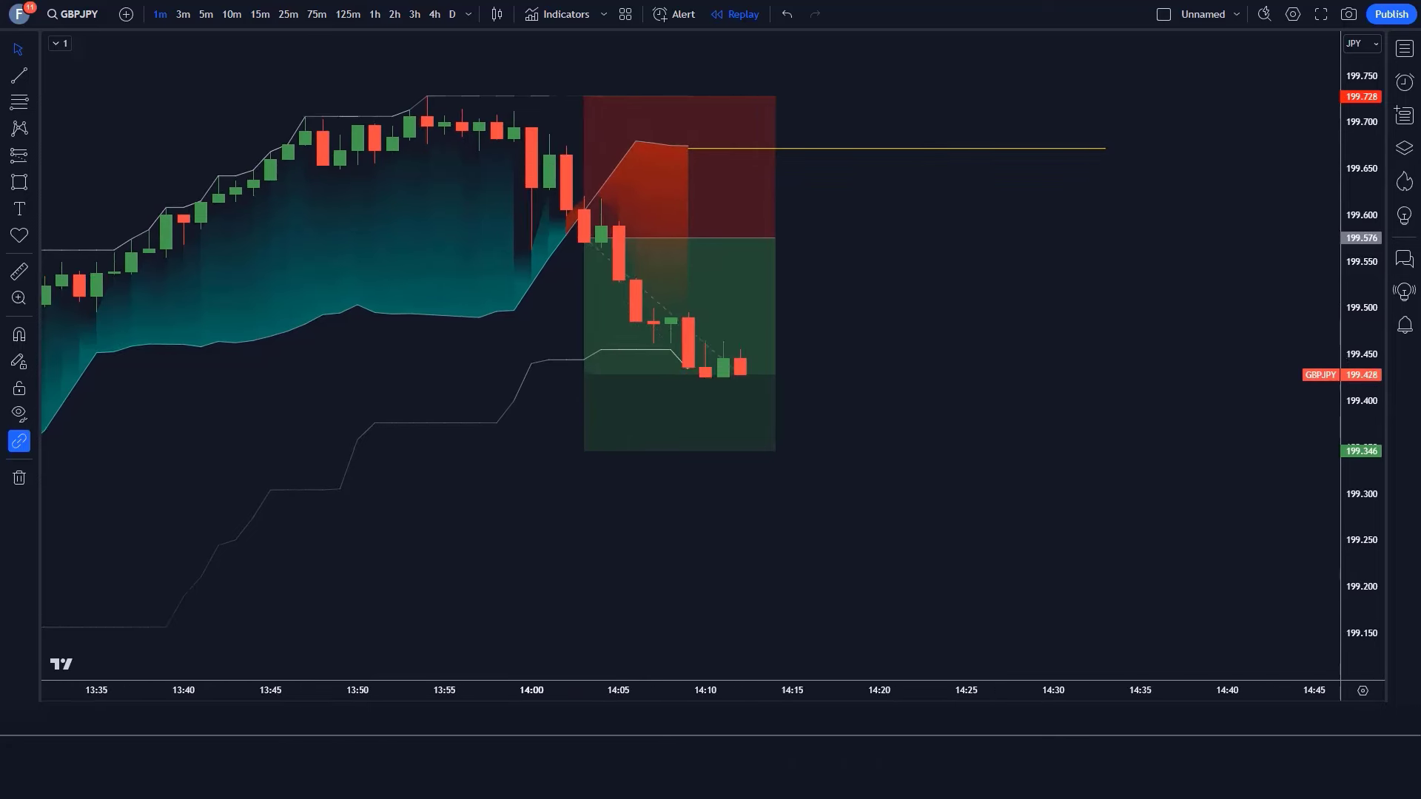
Extend the short position along the replayed candles so that it ends at 14:38.
{"action": "left_click_drag", "start_coordinate": [746, 241], "coordinate": [897, 237]}
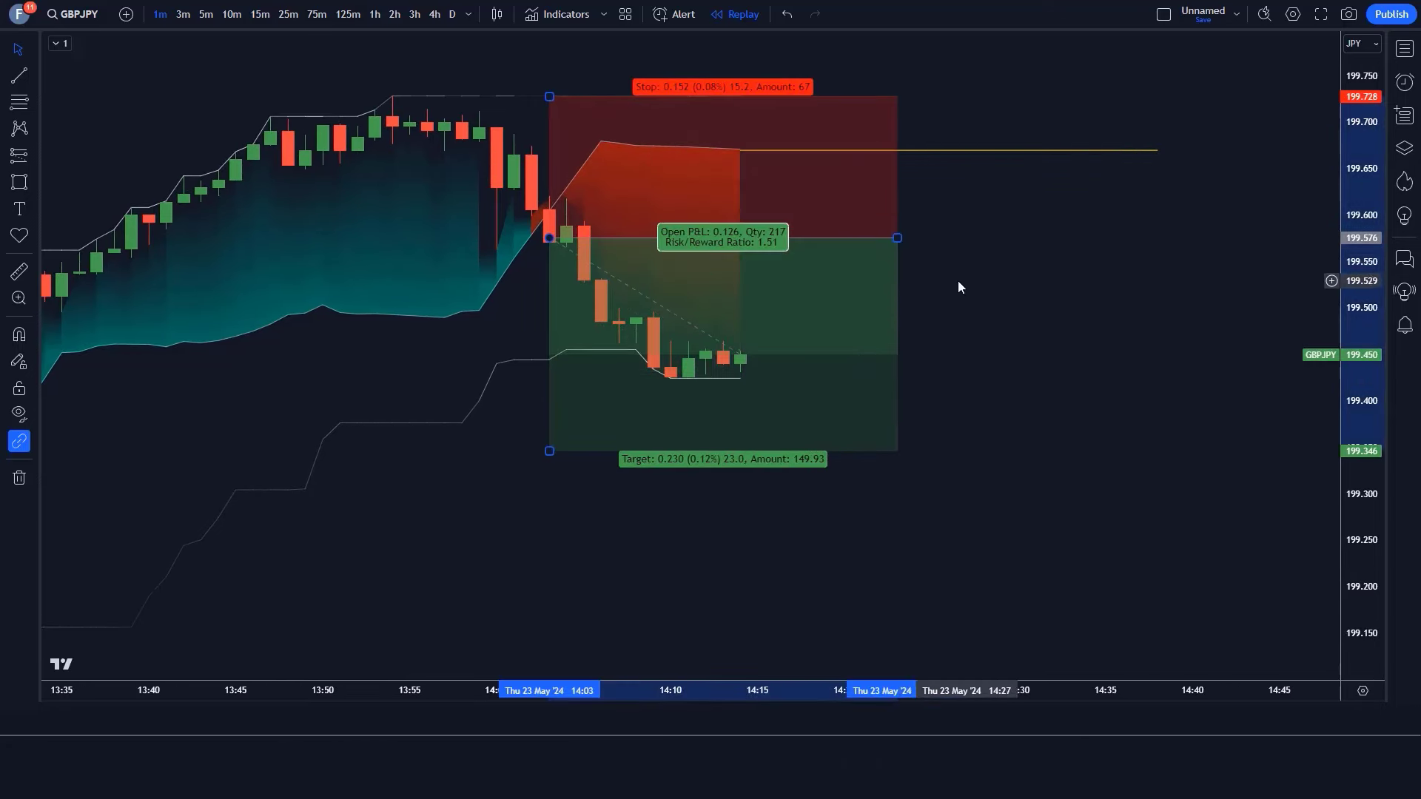
{"action": "left_click", "coordinate": [959, 287]}
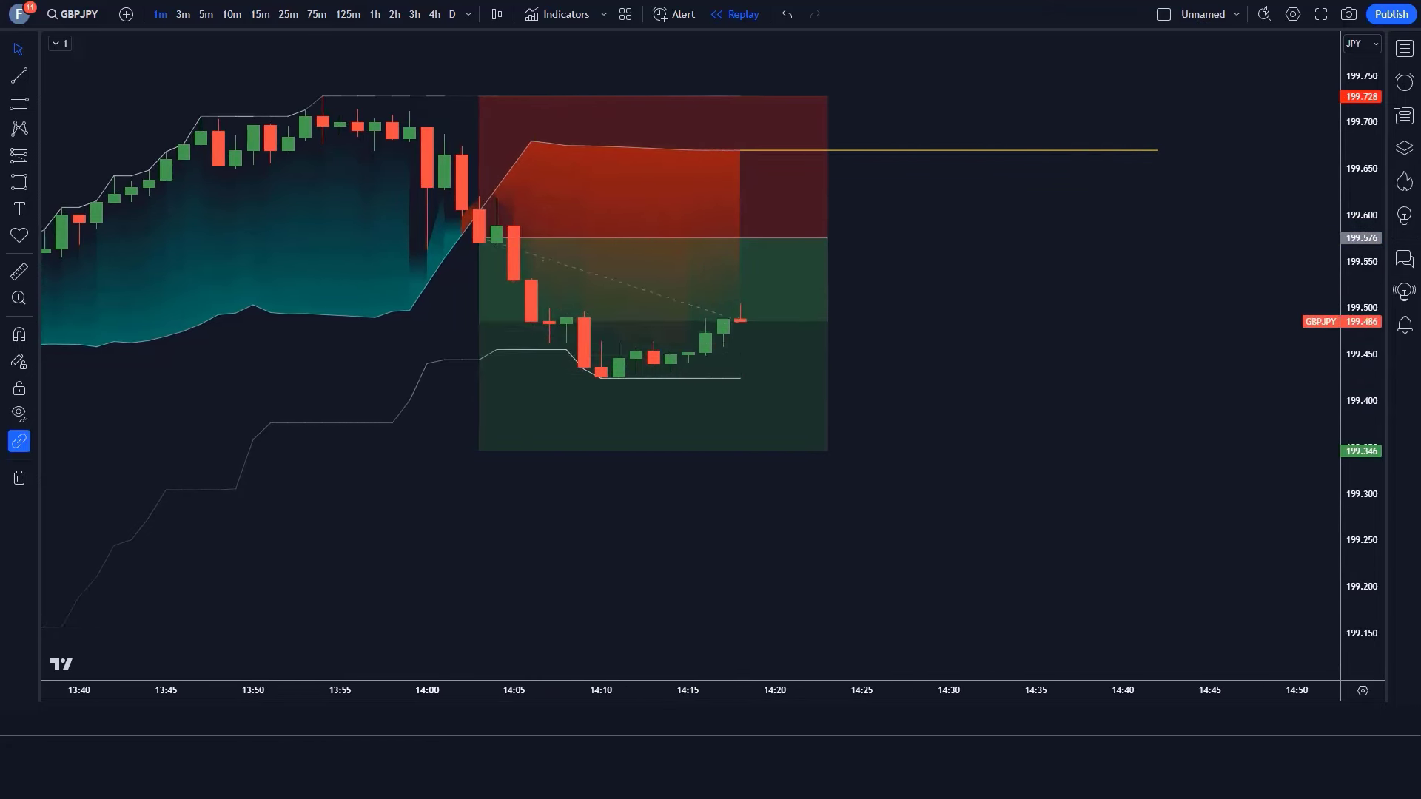
{"action": "left_click_drag", "start_coordinate": [724, 275], "coordinate": [1002, 275]}
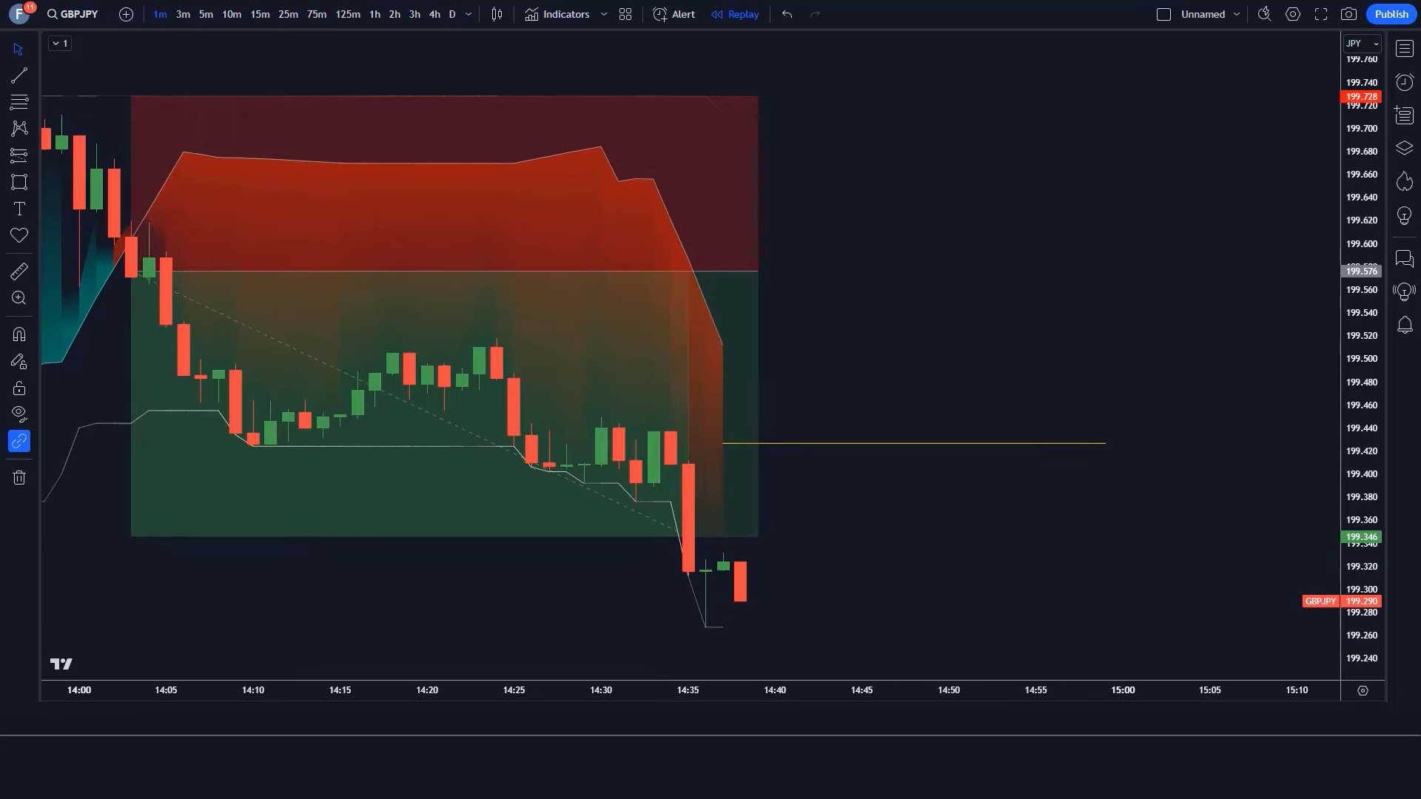
{"action": "left_click_drag", "start_coordinate": [756, 362], "coordinate": [739, 380]}
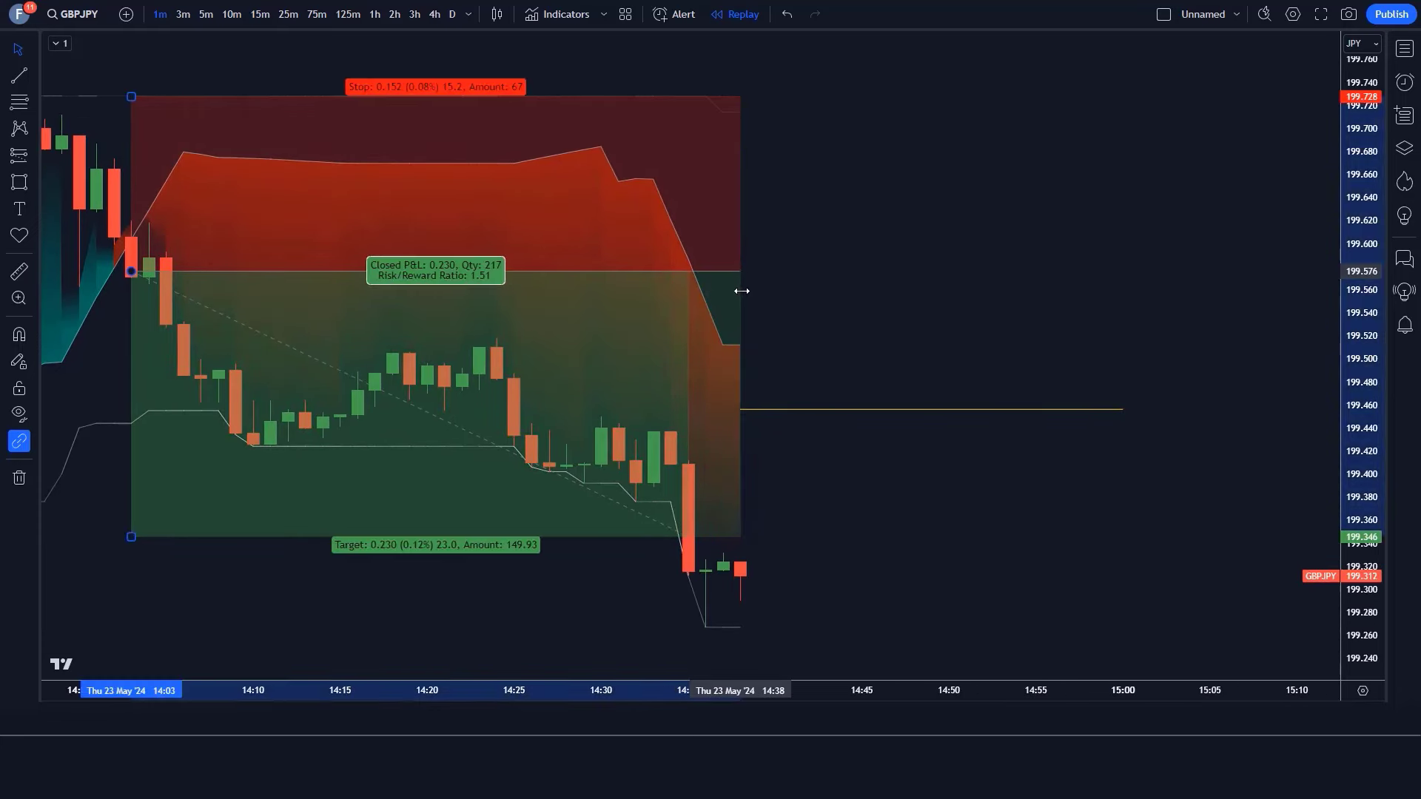
{"action": "left_click", "coordinate": [877, 299]}
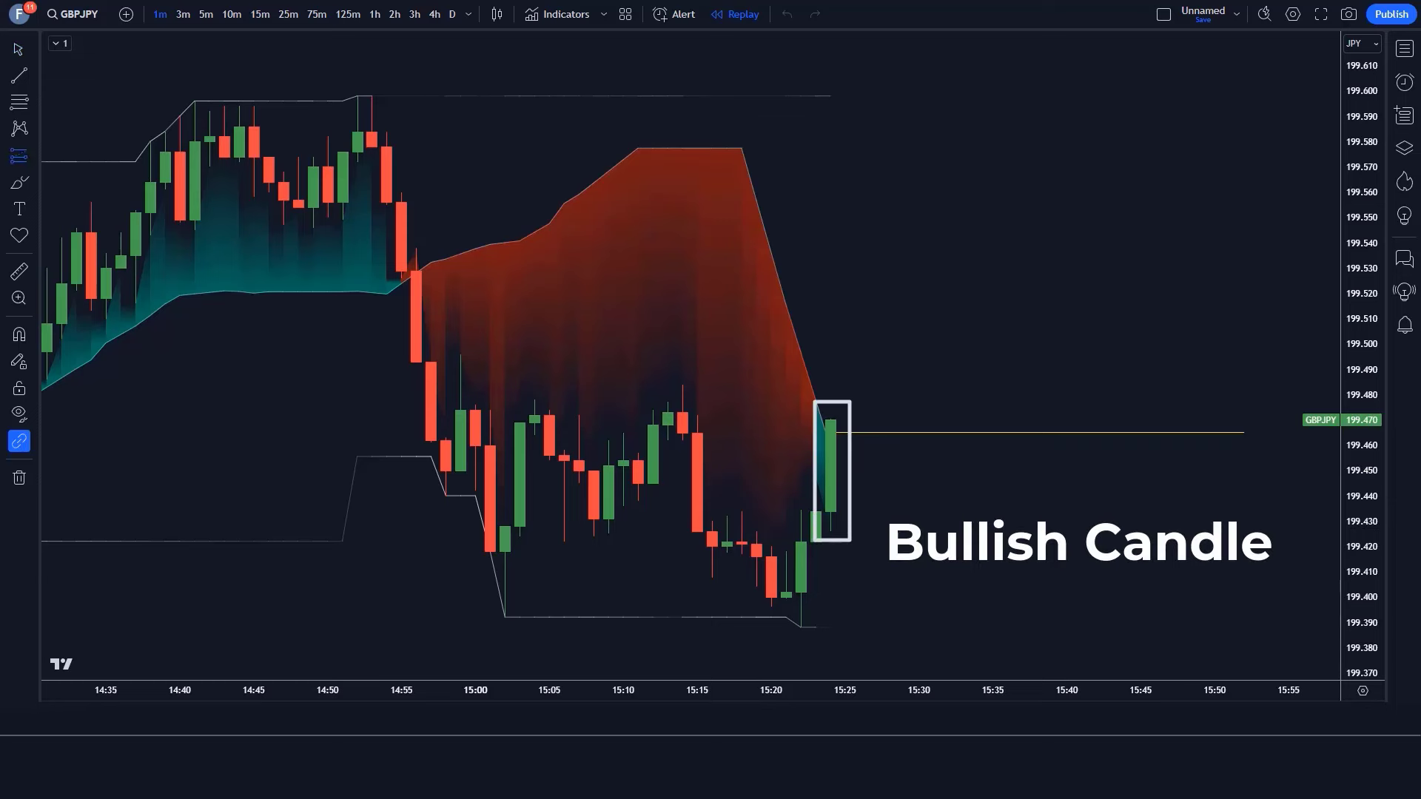
Place a long position on the 15:24 candle with entry 199.469, stop 199.389 and target 199.589, and extend its end to 15:50.
{"action": "left_click", "coordinate": [830, 423]}
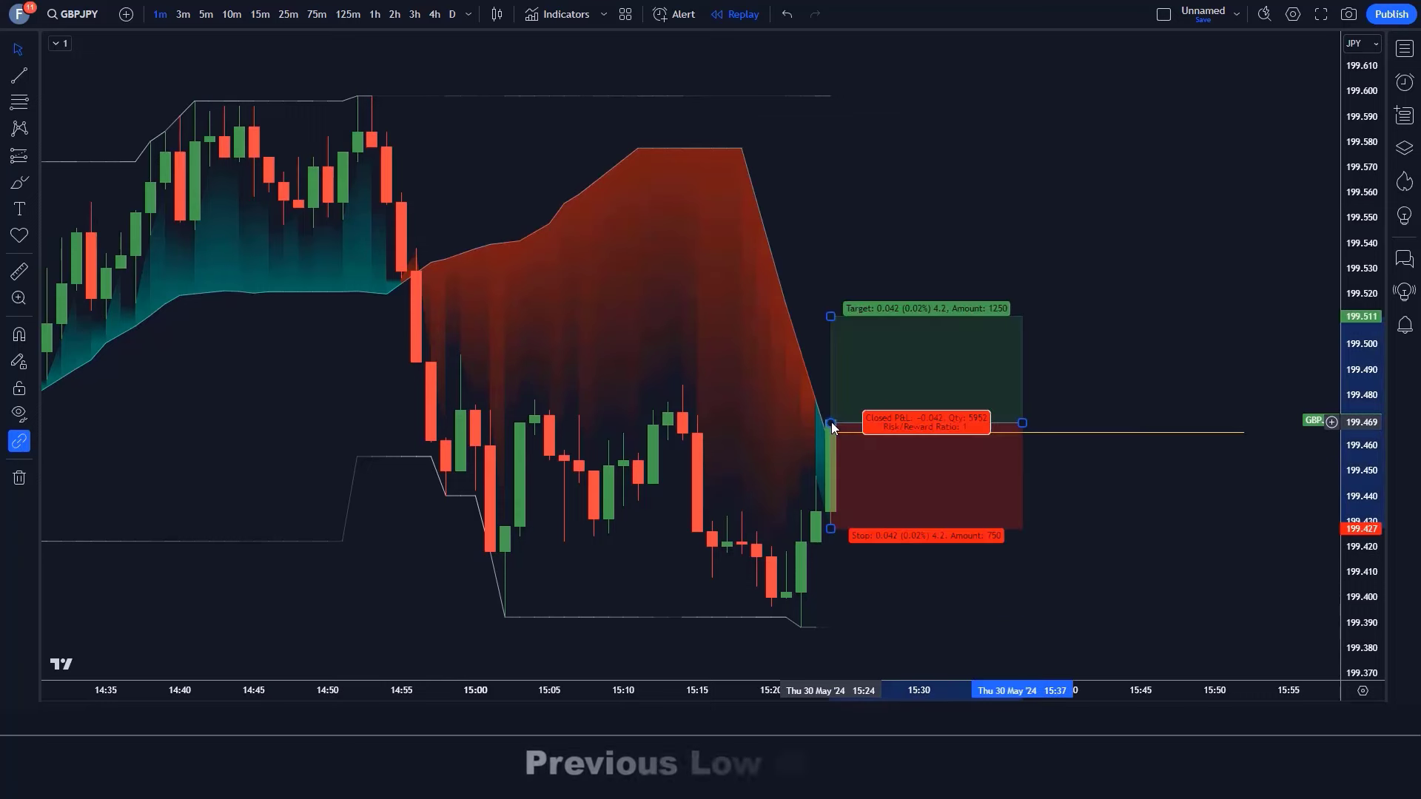
{"action": "left_click_drag", "start_coordinate": [830, 527], "coordinate": [828, 625]}
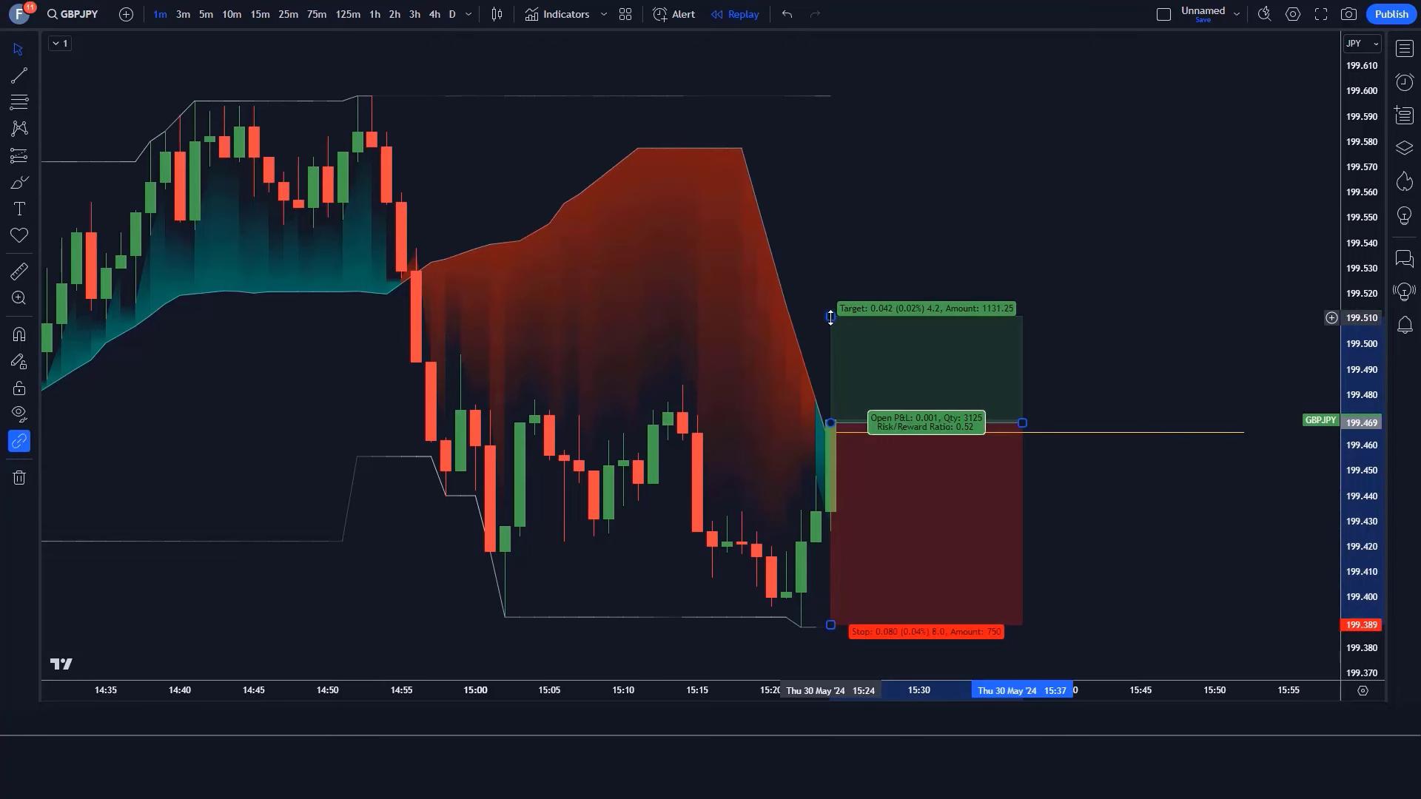
{"action": "left_click_drag", "start_coordinate": [831, 316], "coordinate": [848, 119]}
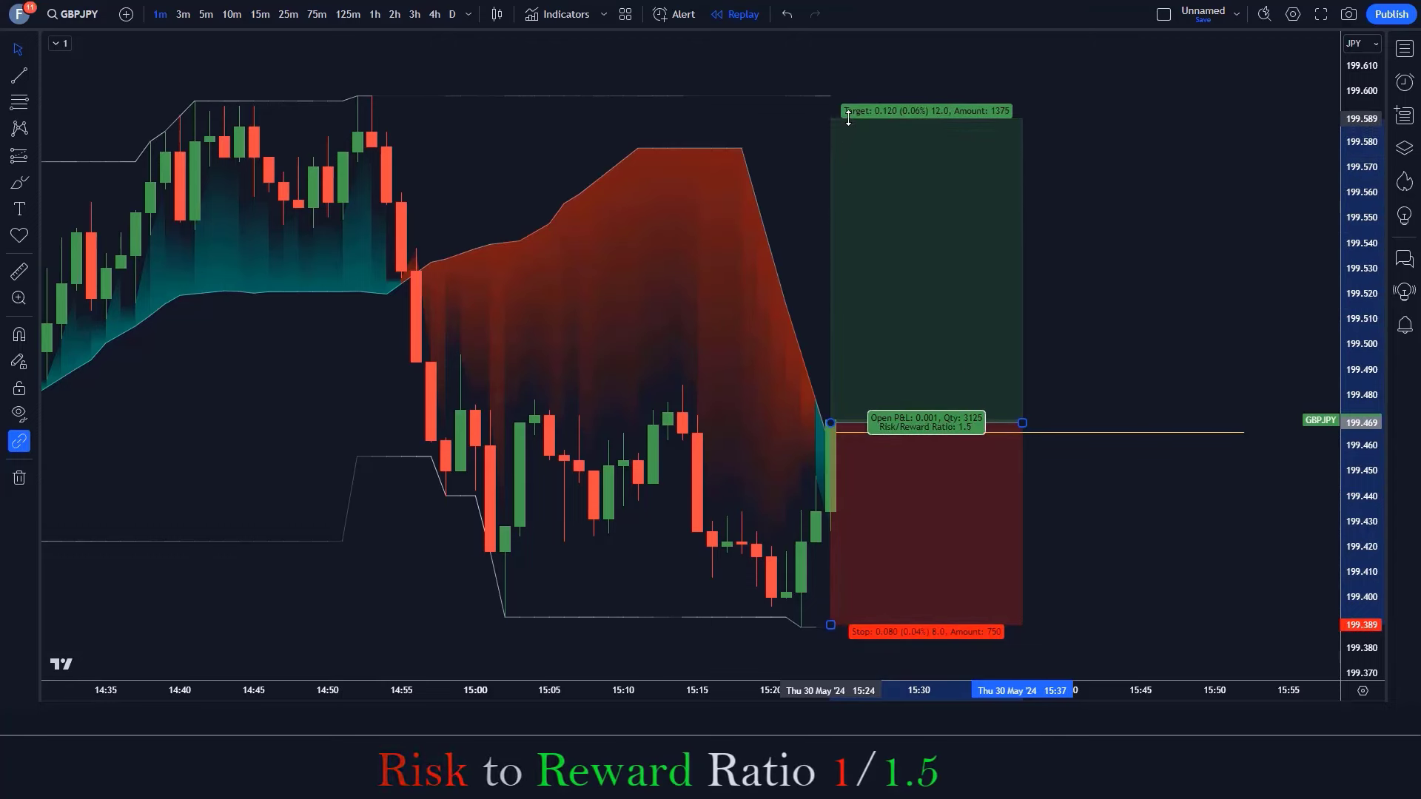
{"action": "left_click", "coordinate": [803, 179]}
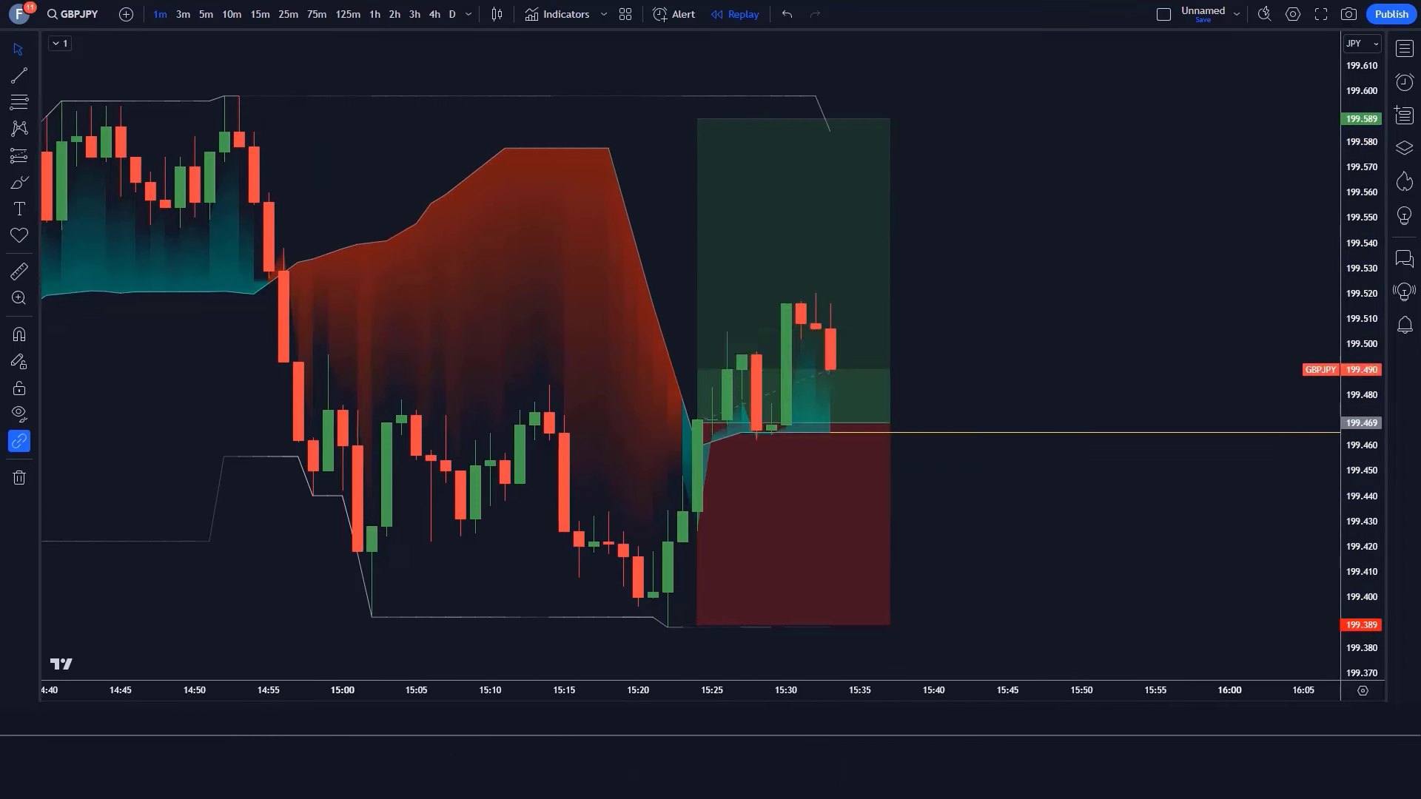
{"action": "left_click_drag", "start_coordinate": [831, 422], "coordinate": [1052, 422]}
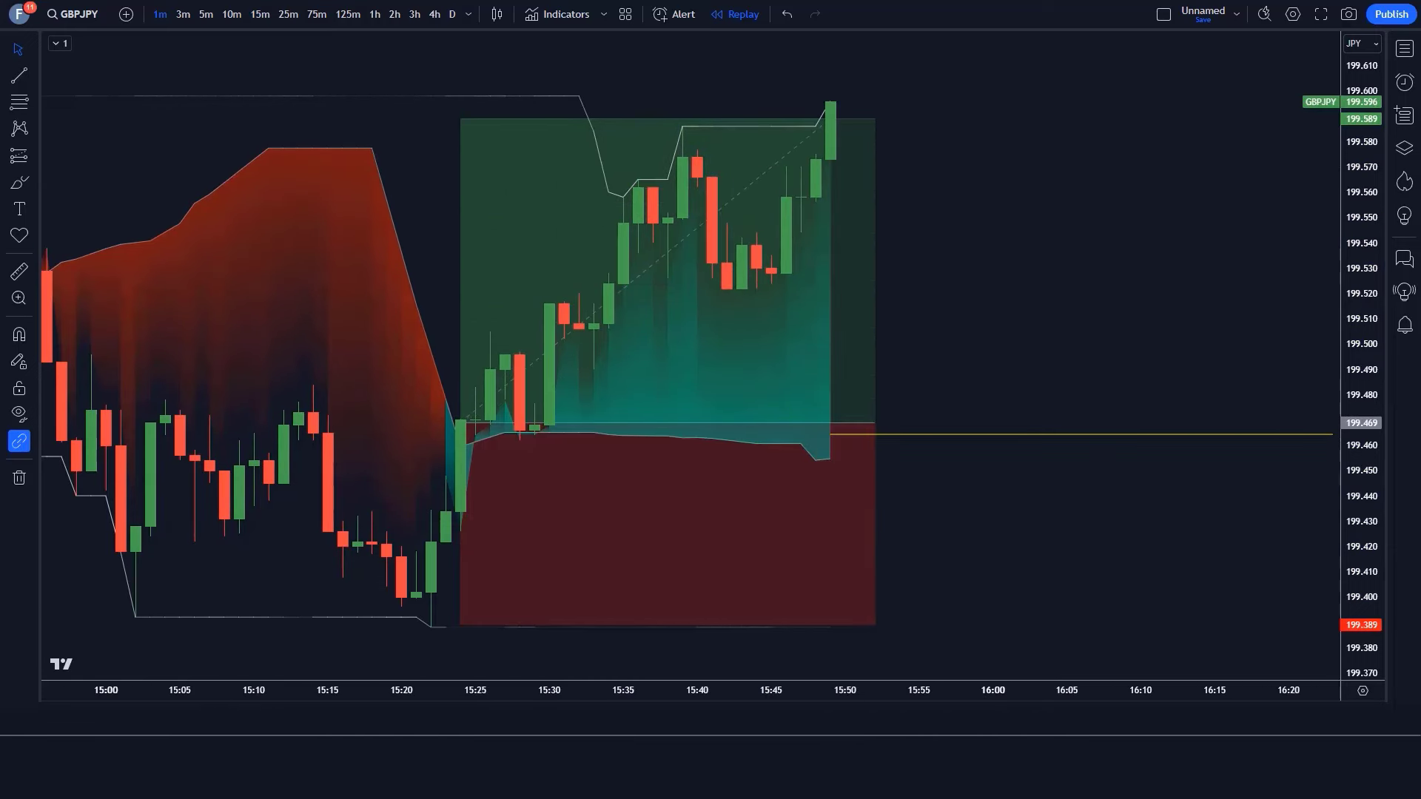
{"action": "left_click_drag", "start_coordinate": [861, 423], "coordinate": [832, 441]}
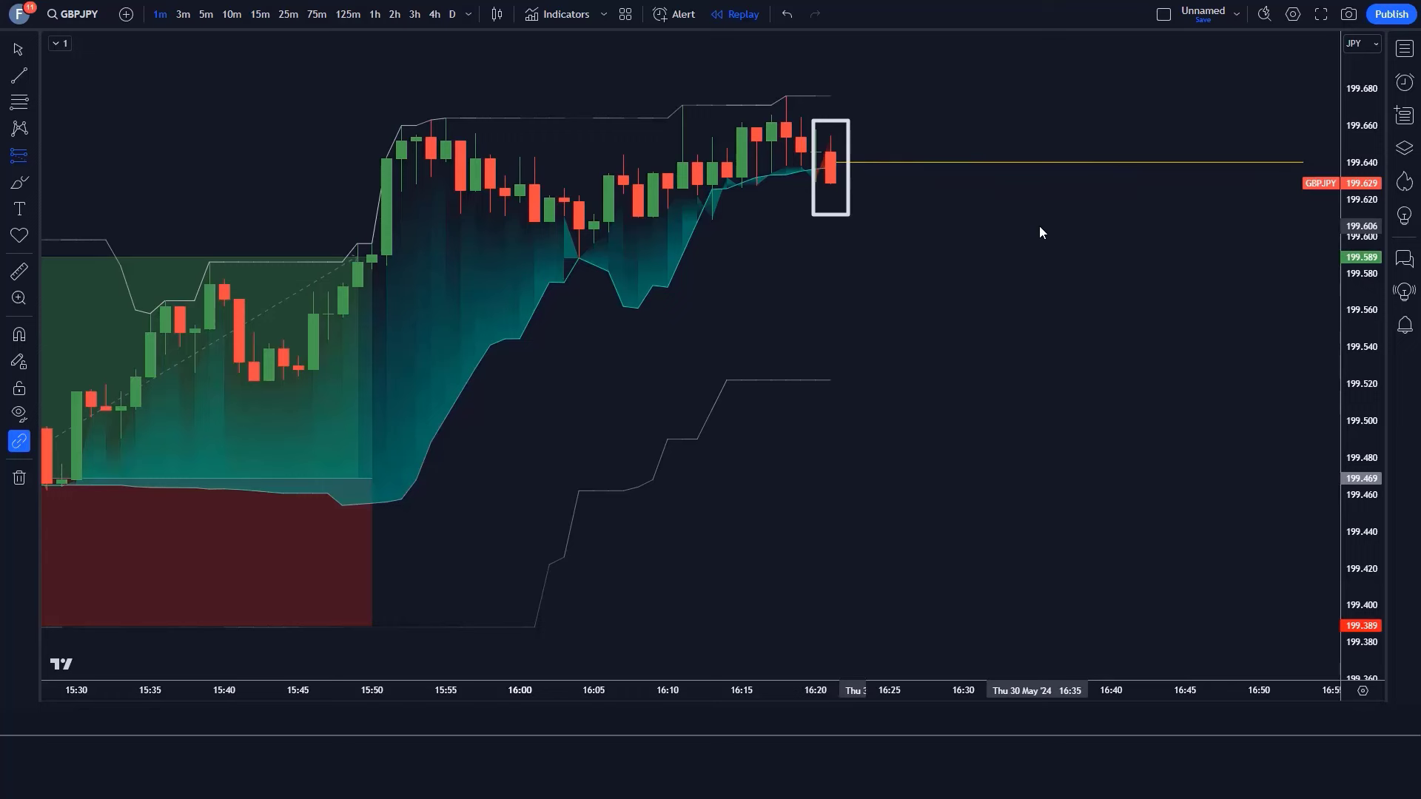
Place a short position on the 16:21 candle with entry 199.631, stop 199.677 and target 199.560, and shorten its end to 16:26.
{"action": "left_click", "coordinate": [830, 179]}
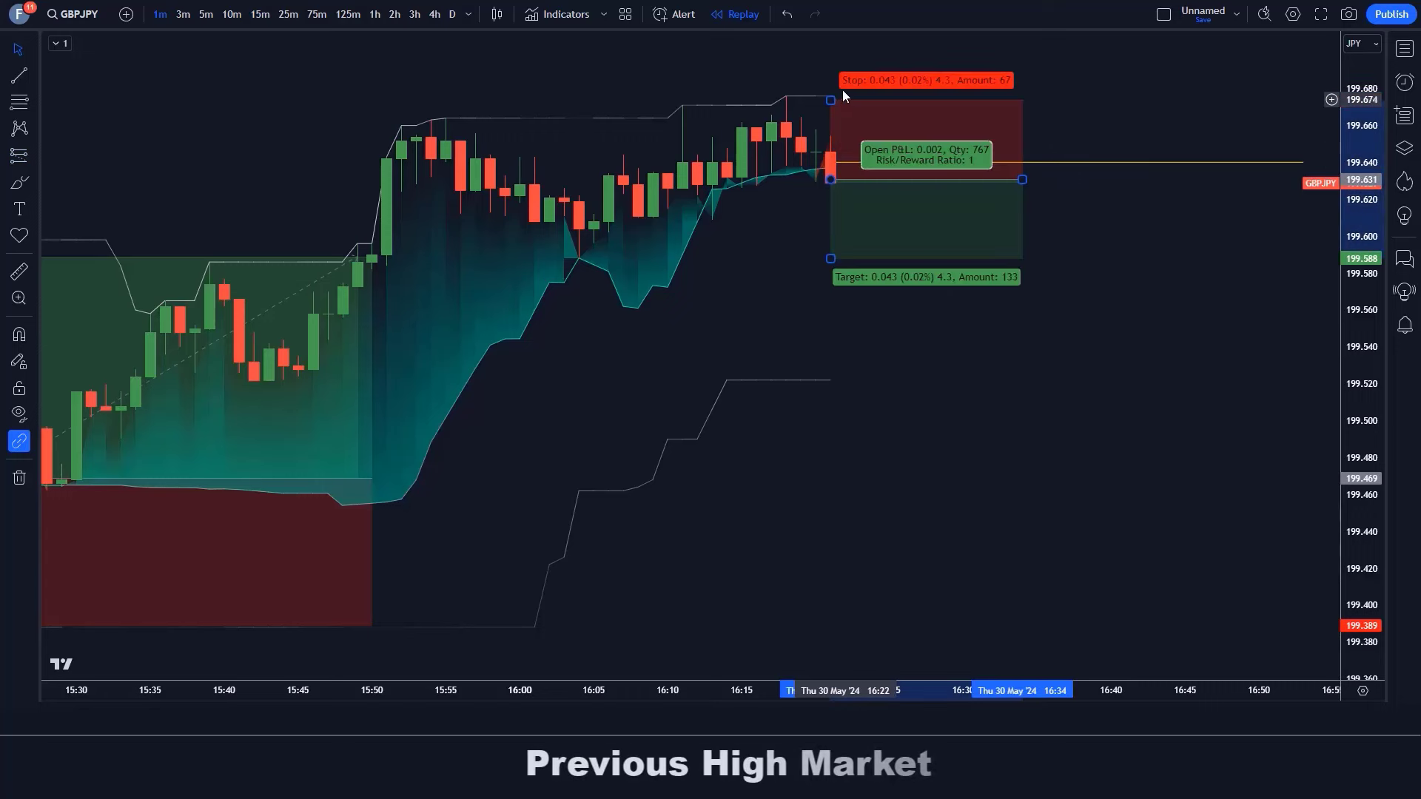
{"action": "left_click_drag", "start_coordinate": [831, 98], "coordinate": [836, 95]}
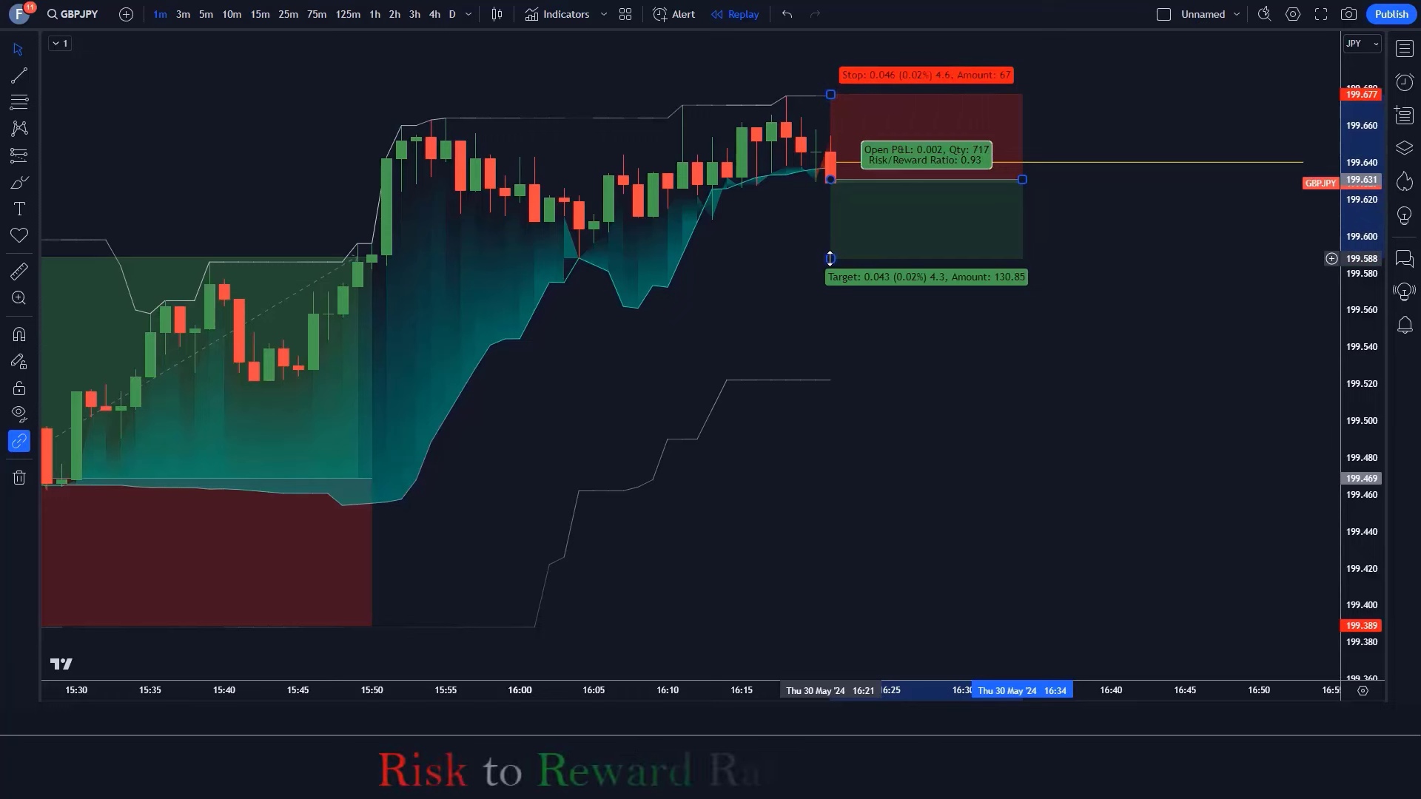
{"action": "left_click_drag", "start_coordinate": [831, 258], "coordinate": [830, 311]}
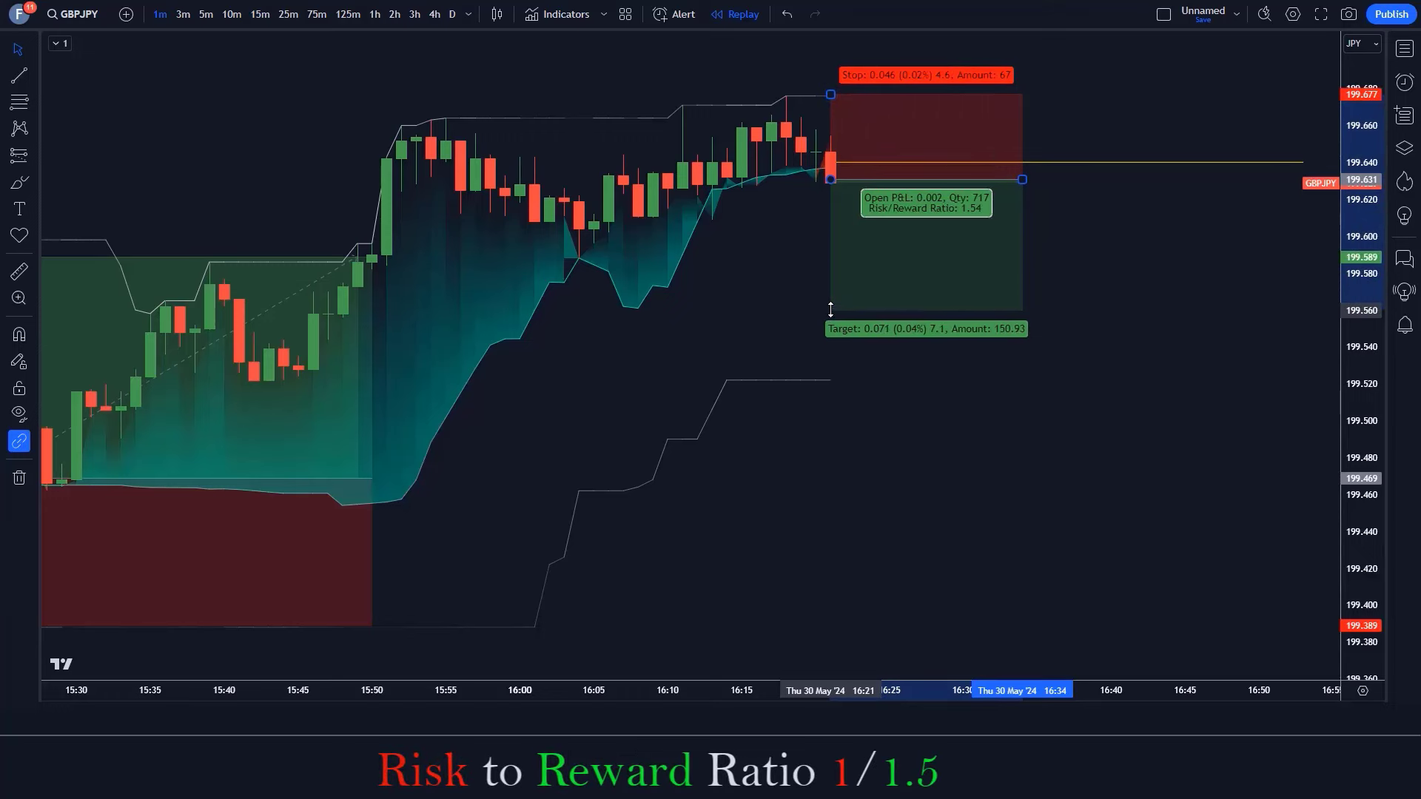
{"action": "left_click", "coordinate": [899, 446]}
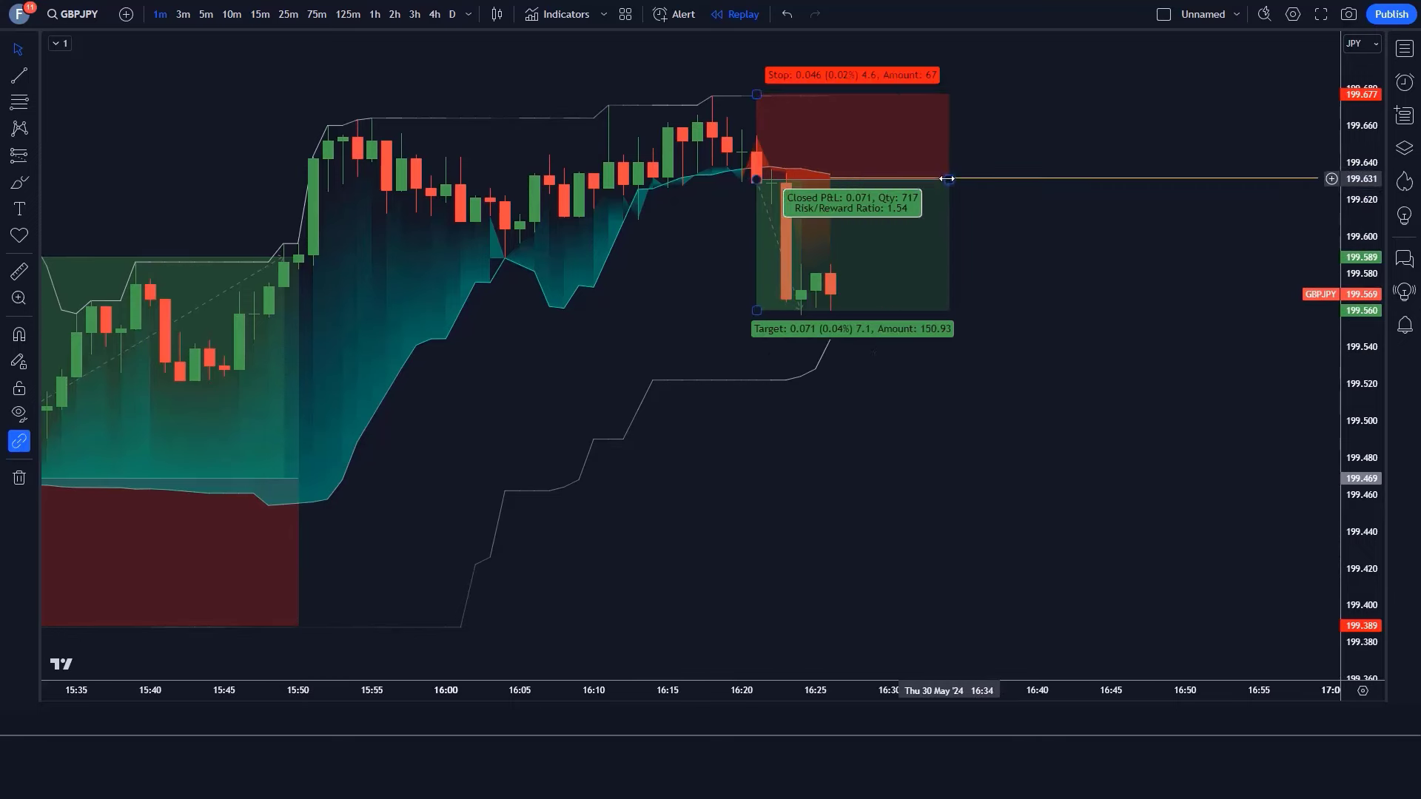
{"action": "left_click_drag", "start_coordinate": [951, 256], "coordinate": [830, 256]}
{"action": "left_click", "coordinate": [1024, 238]}
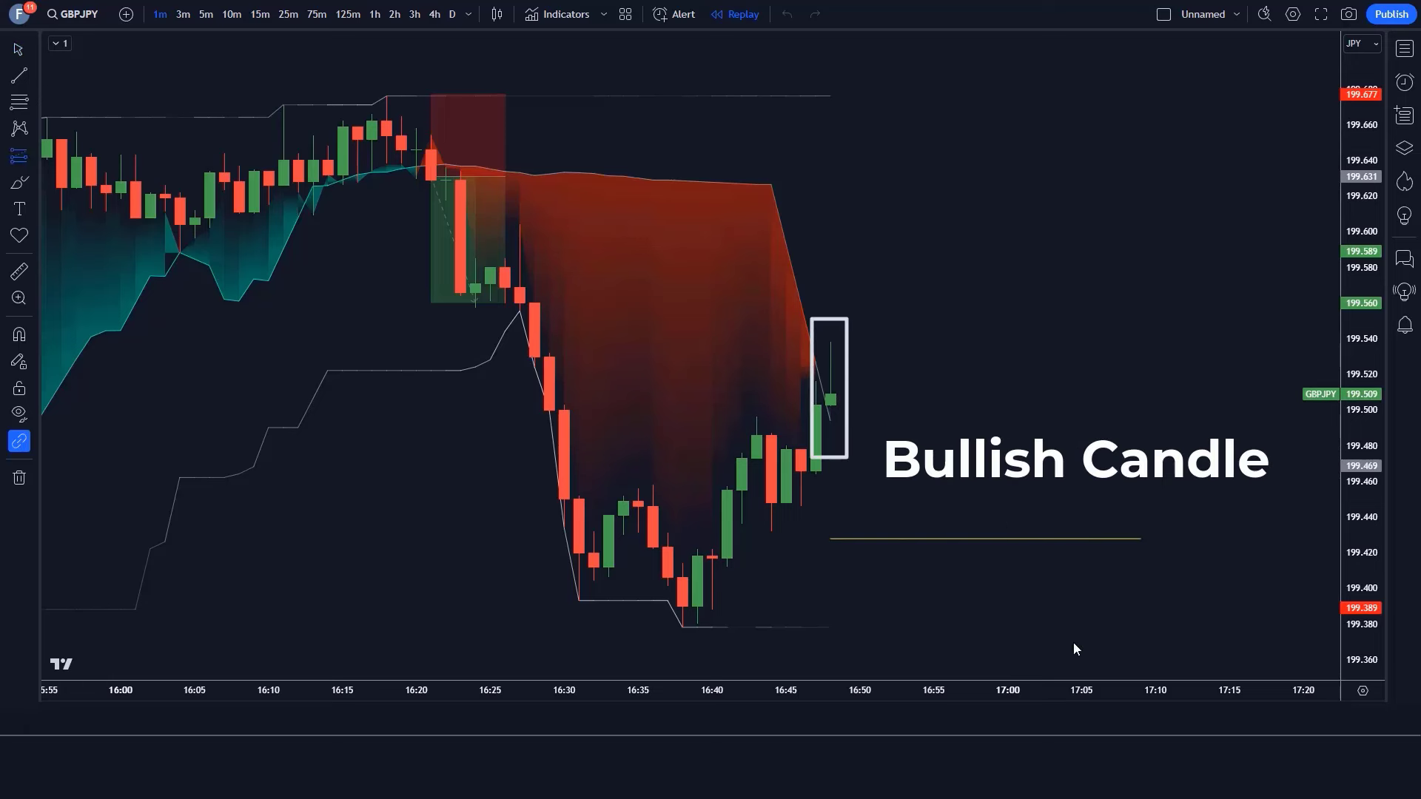
Place a long position on the 16:48 bullish candle with entry at 199.507, stop at 199.430 and target at 199.623.
{"action": "left_click", "coordinate": [833, 397]}
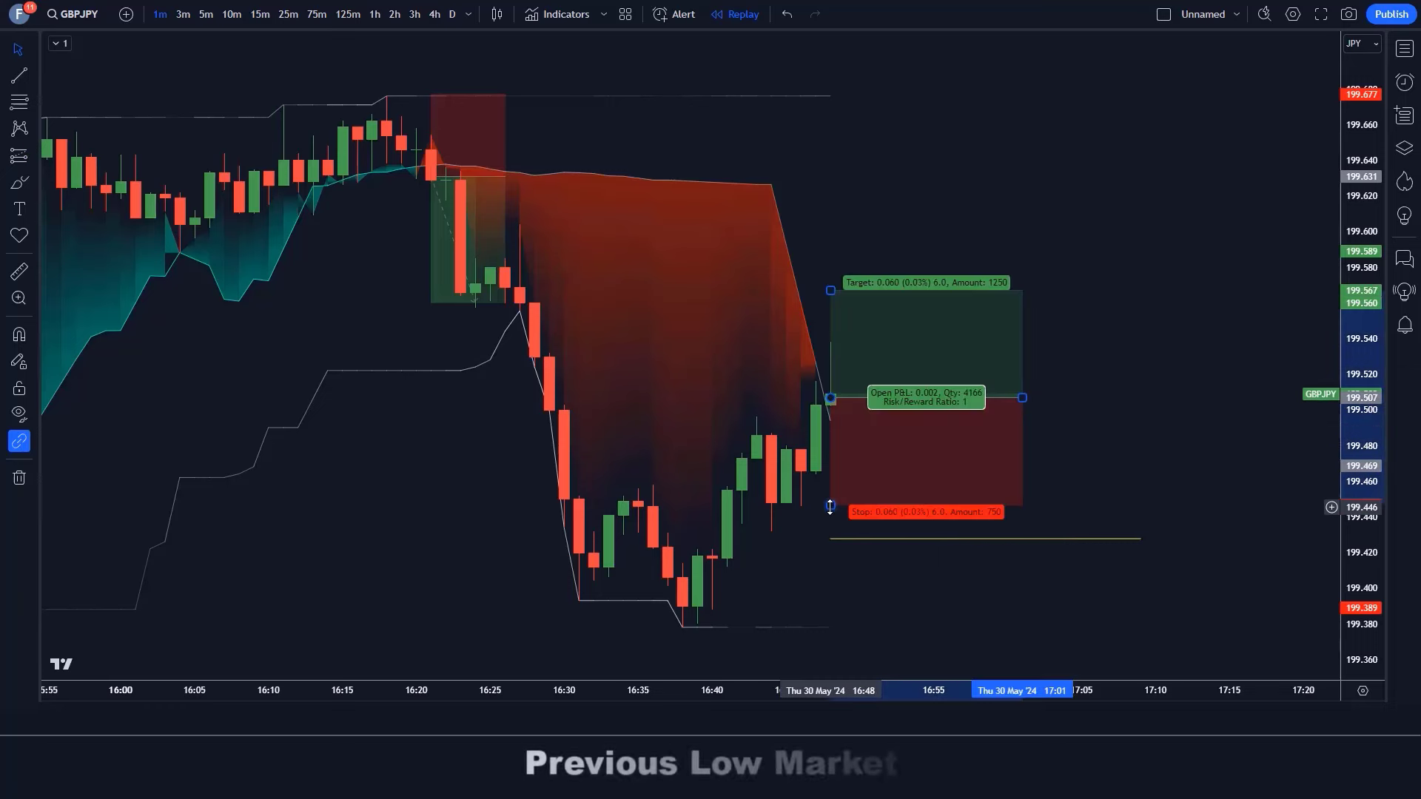
{"action": "left_click_drag", "start_coordinate": [831, 507], "coordinate": [826, 532]}
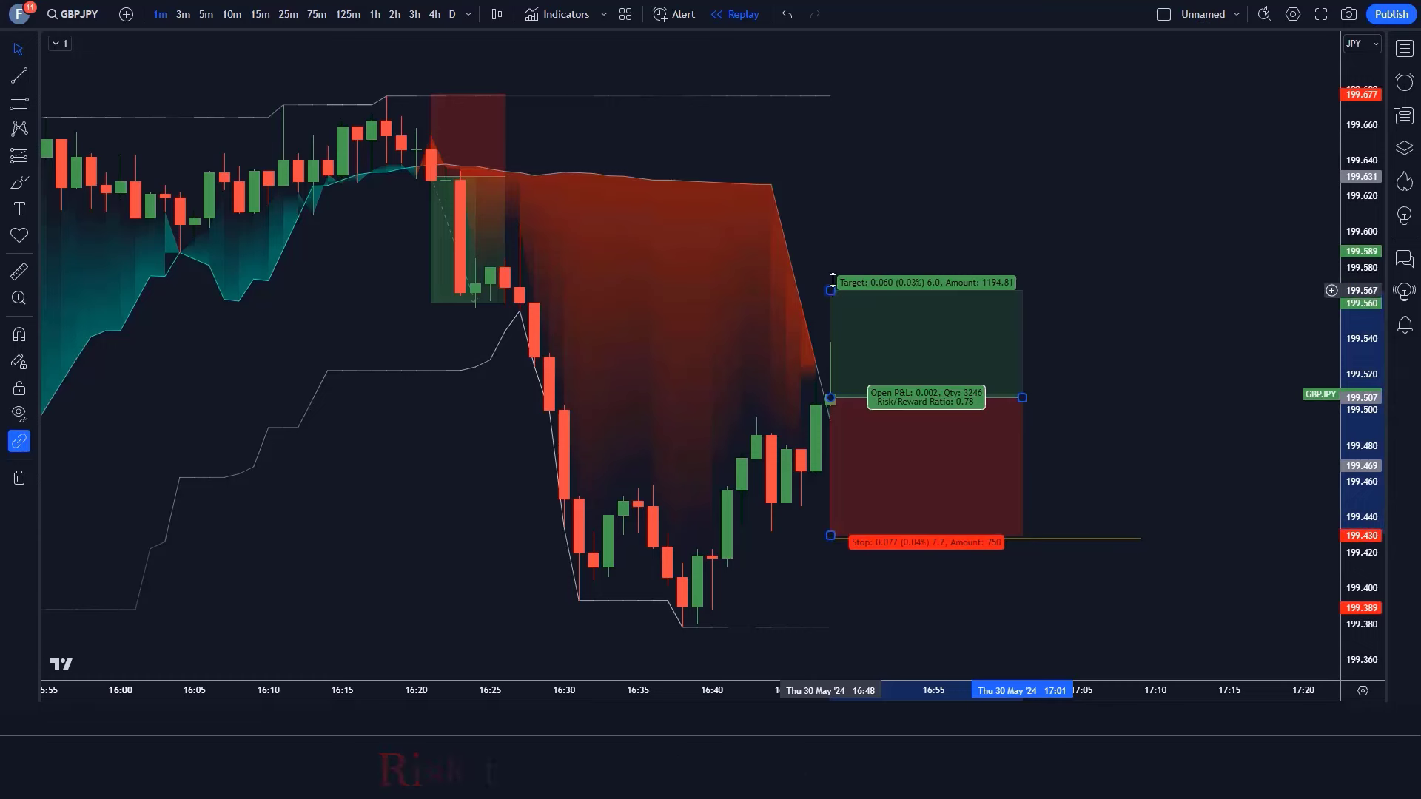
{"action": "left_click_drag", "start_coordinate": [831, 288], "coordinate": [847, 192]}
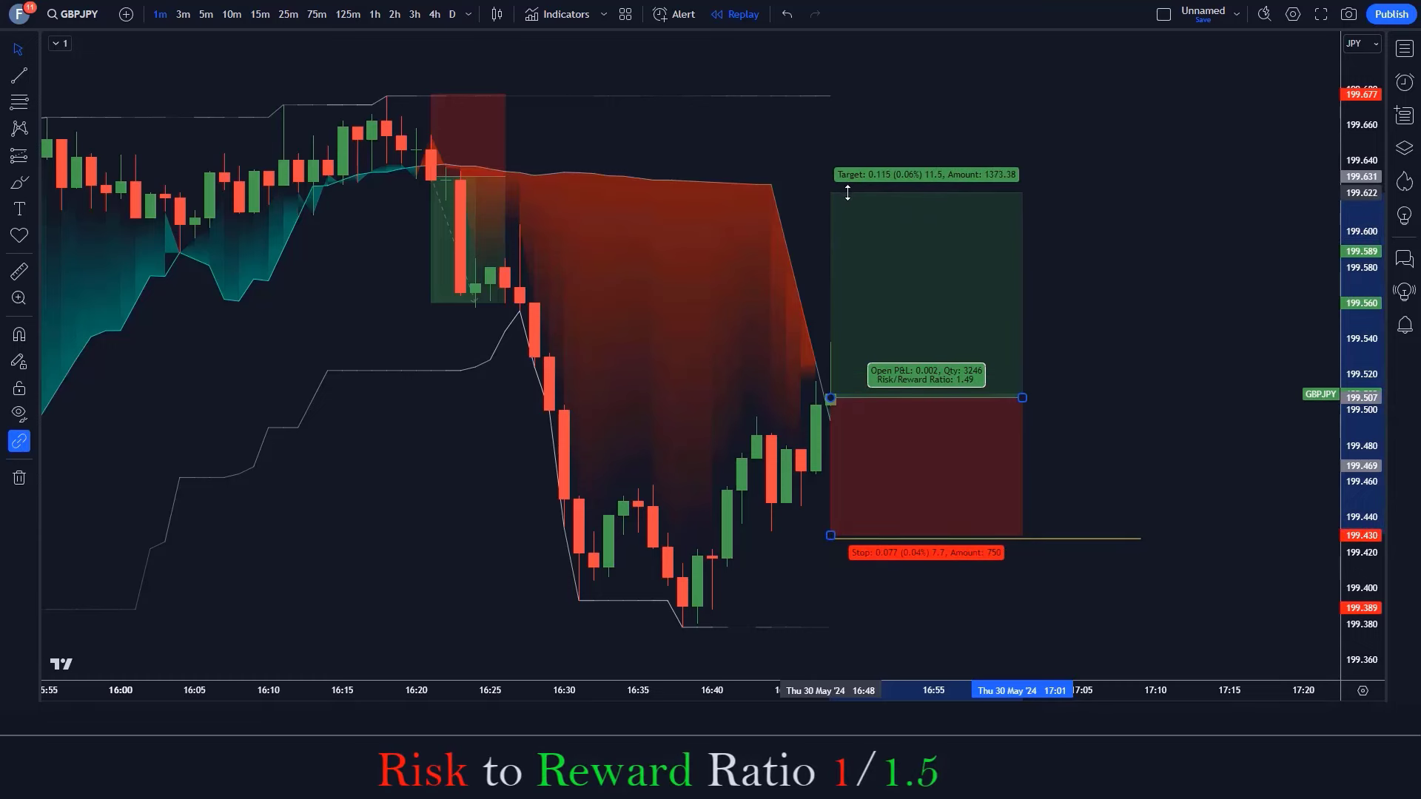
{"action": "left_click", "coordinate": [1074, 380]}
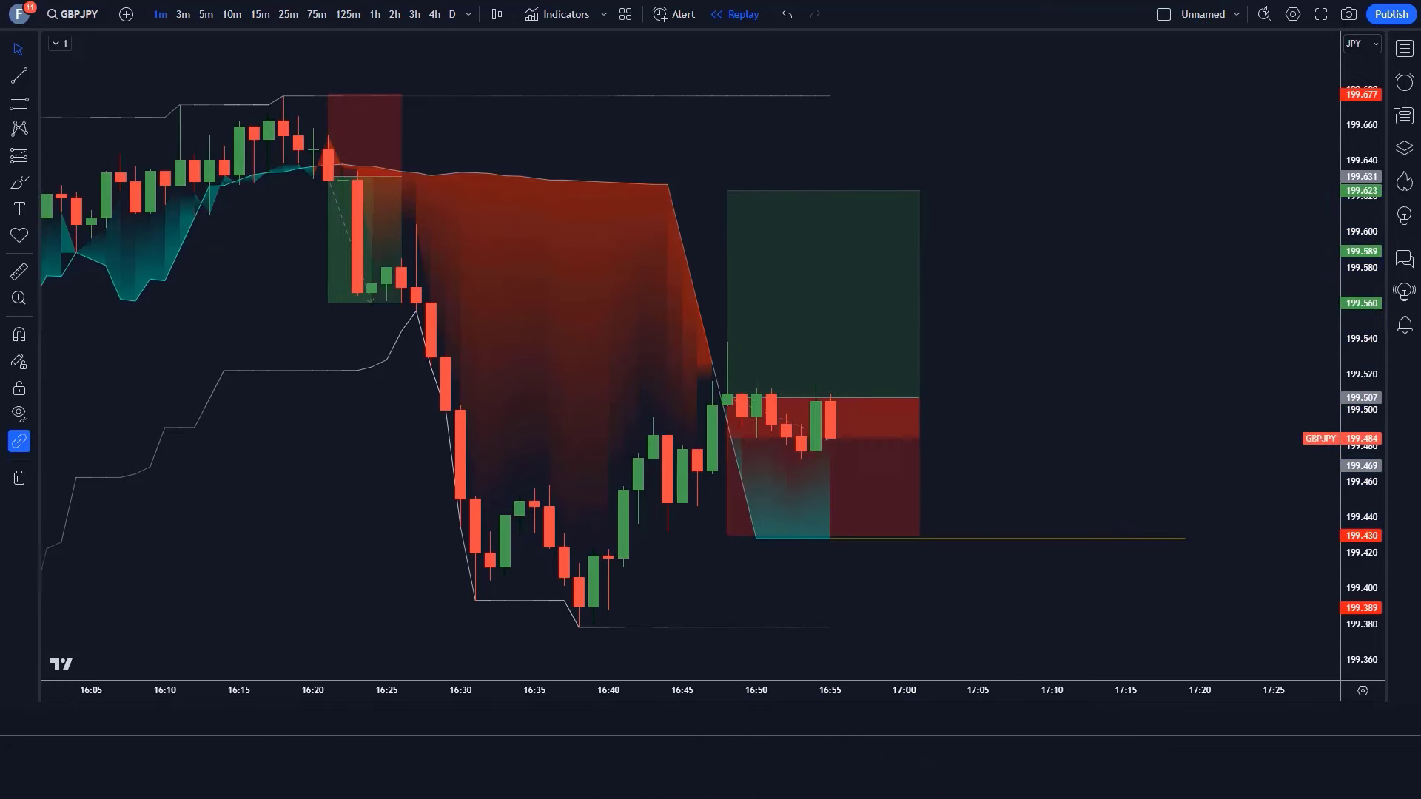
Adjust the duration of the 16:48 long position so that it ends at 17:00.
{"action": "left_click_drag", "start_coordinate": [844, 398], "coordinate": [1138, 401]}
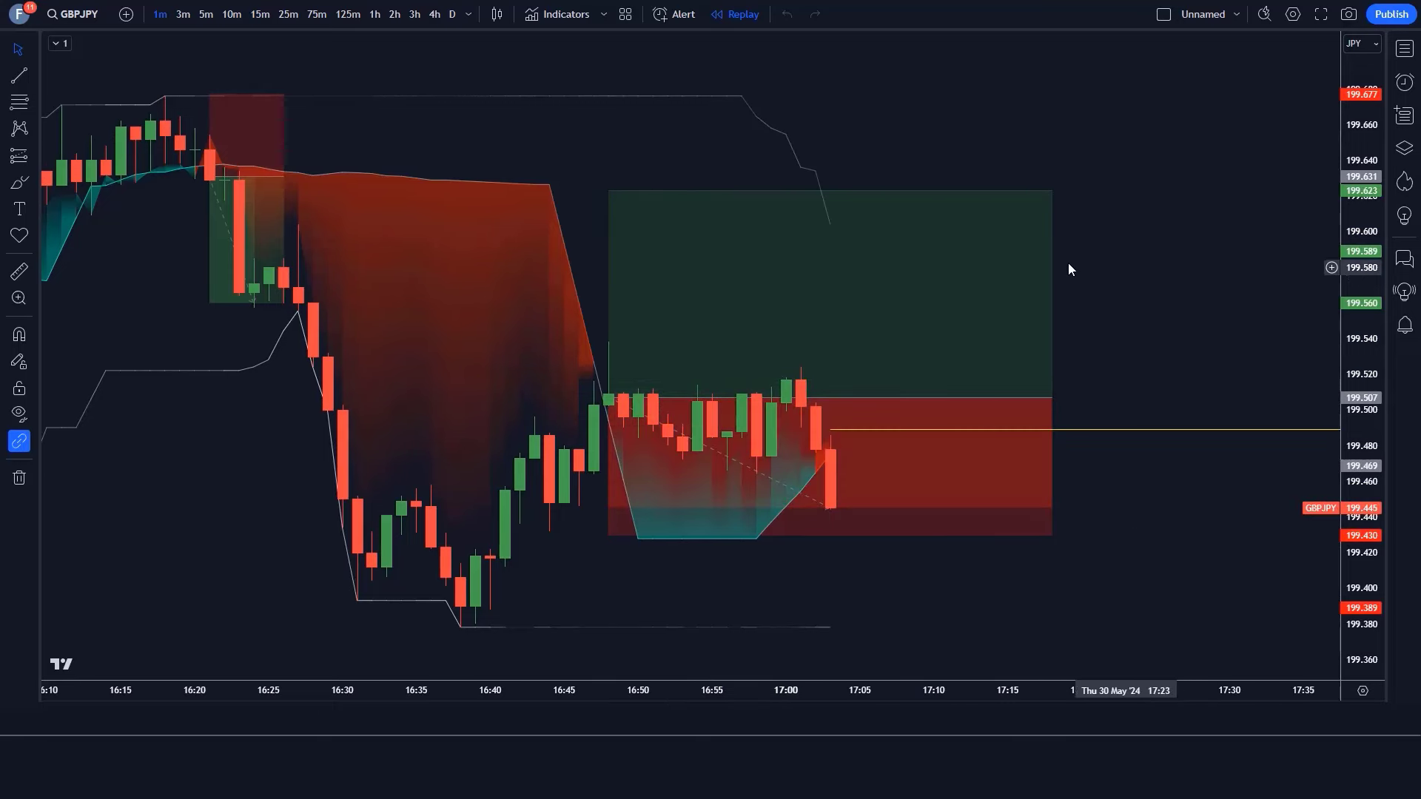
{"action": "mouse_move", "coordinate": [1039, 365]}
{"action": "left_click_drag", "start_coordinate": [1054, 396], "coordinate": [786, 398]}
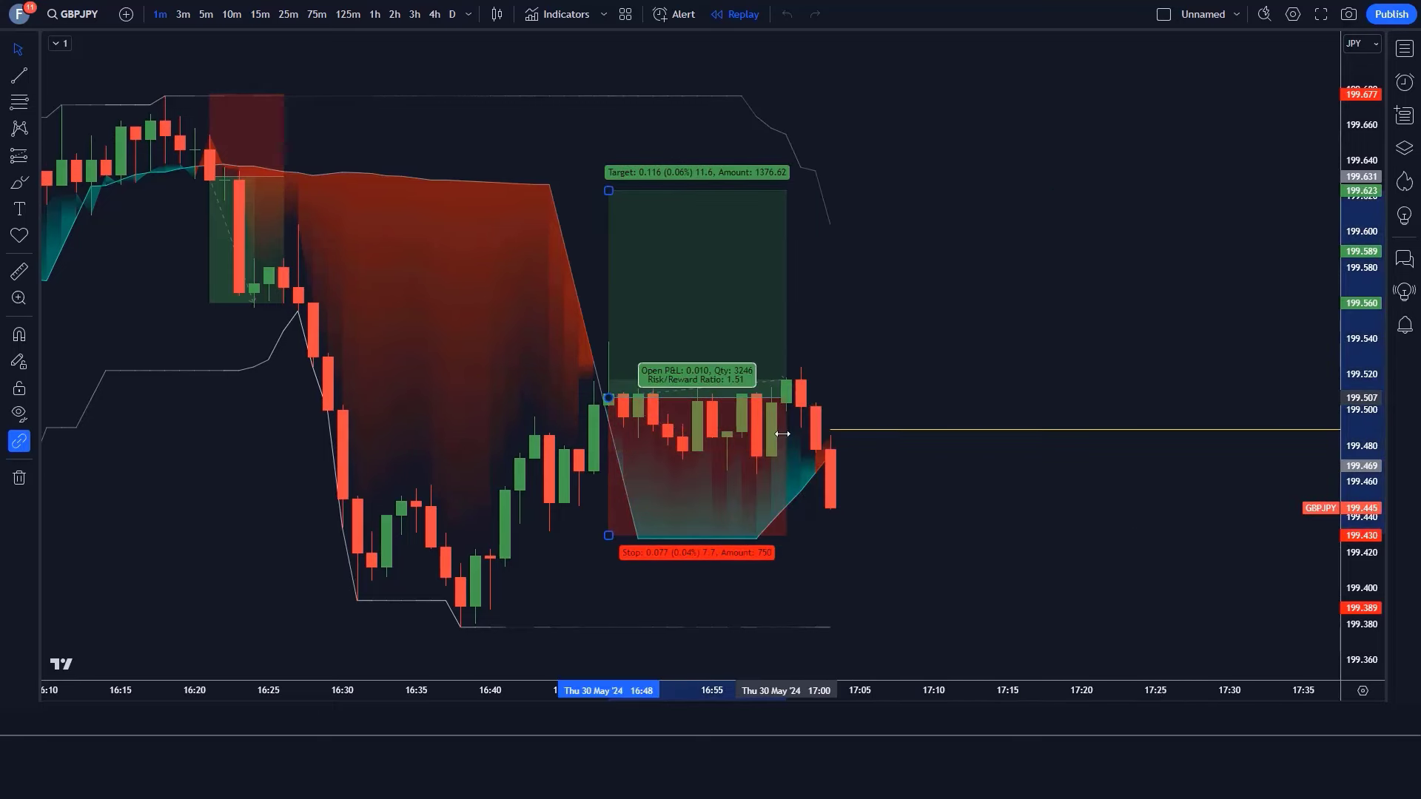
{"action": "left_click", "coordinate": [967, 479]}
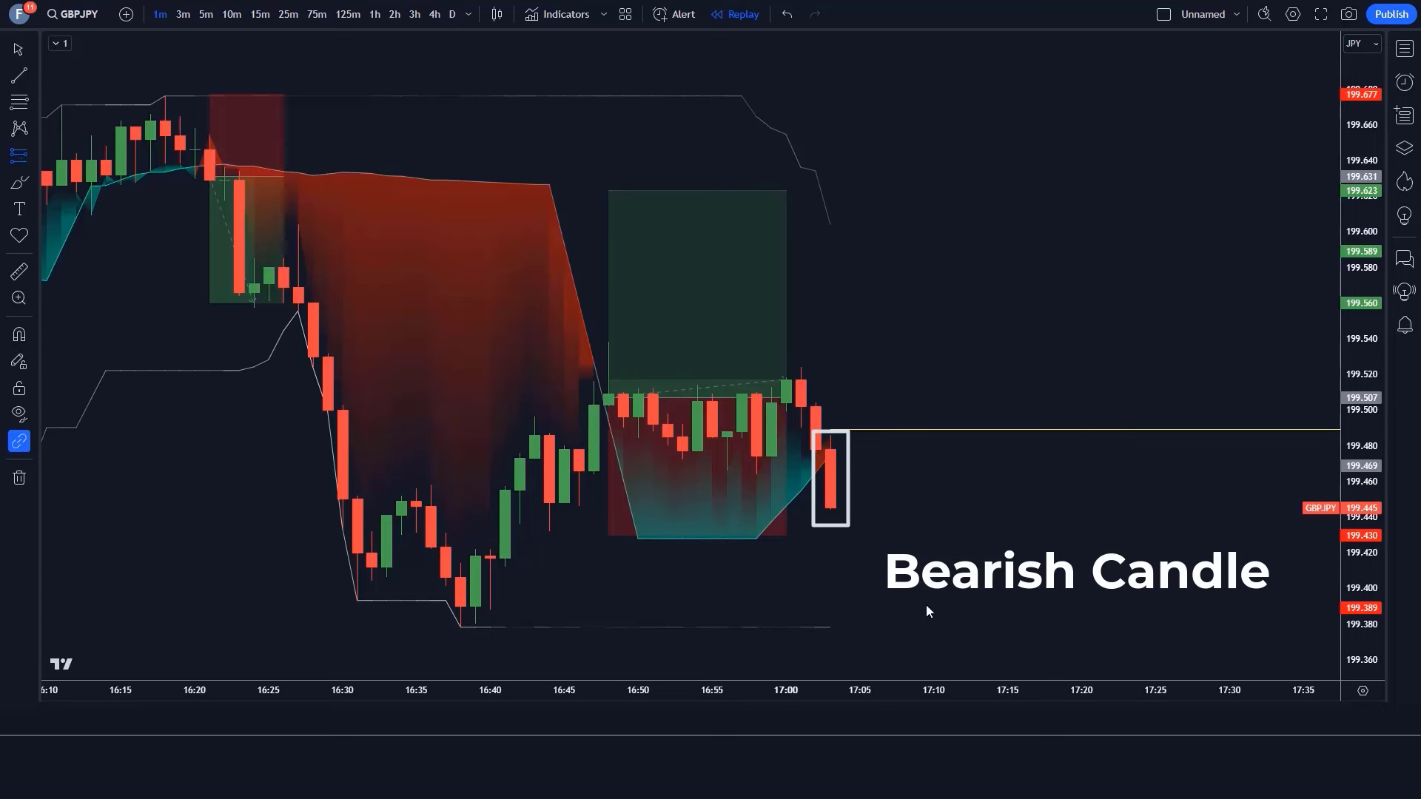
Place a short position on the 17:03 bearish candle with entry 199.448, stop 199.523 and target 199.335, and shorten its end to 17:12.
{"action": "left_click", "coordinate": [830, 504]}
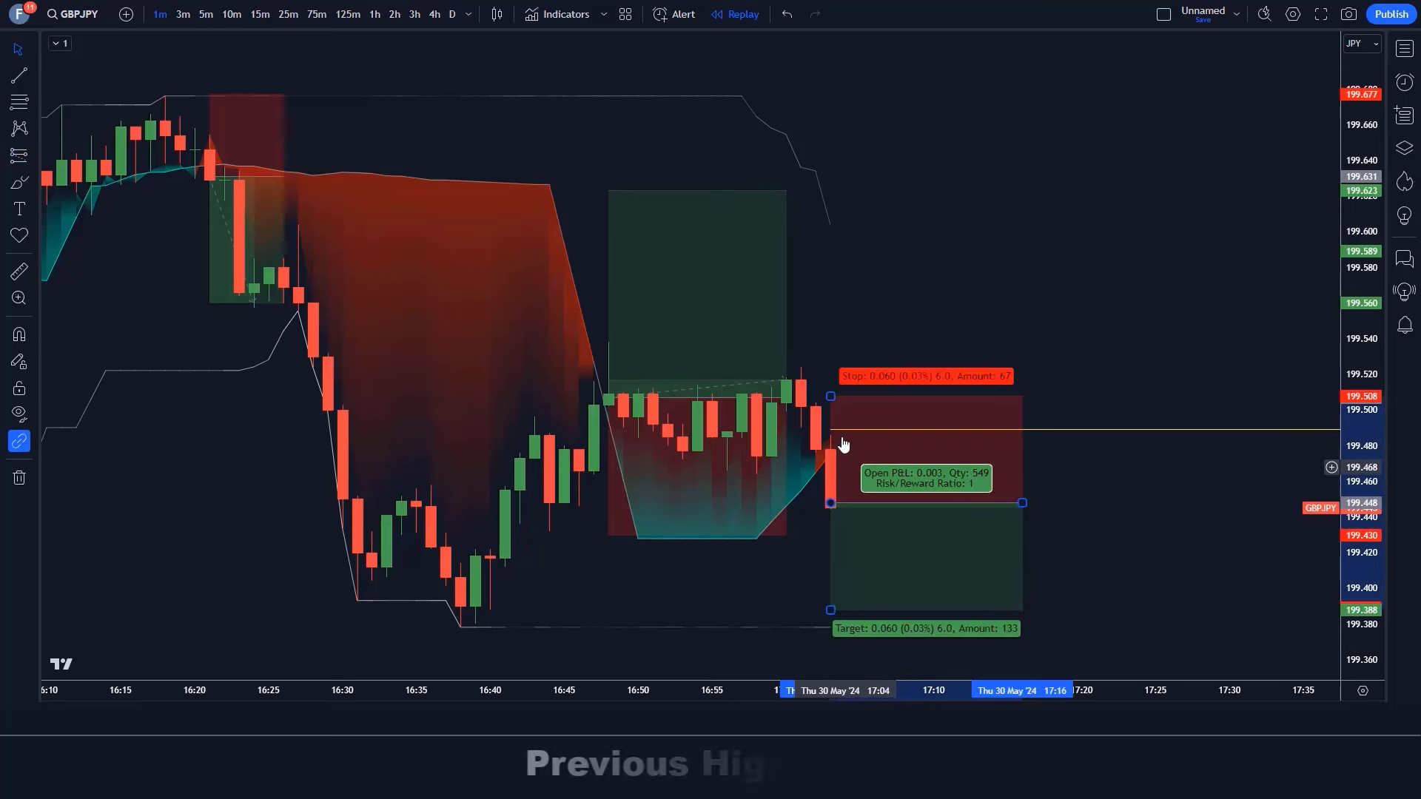
{"action": "left_click_drag", "start_coordinate": [841, 397], "coordinate": [841, 368]}
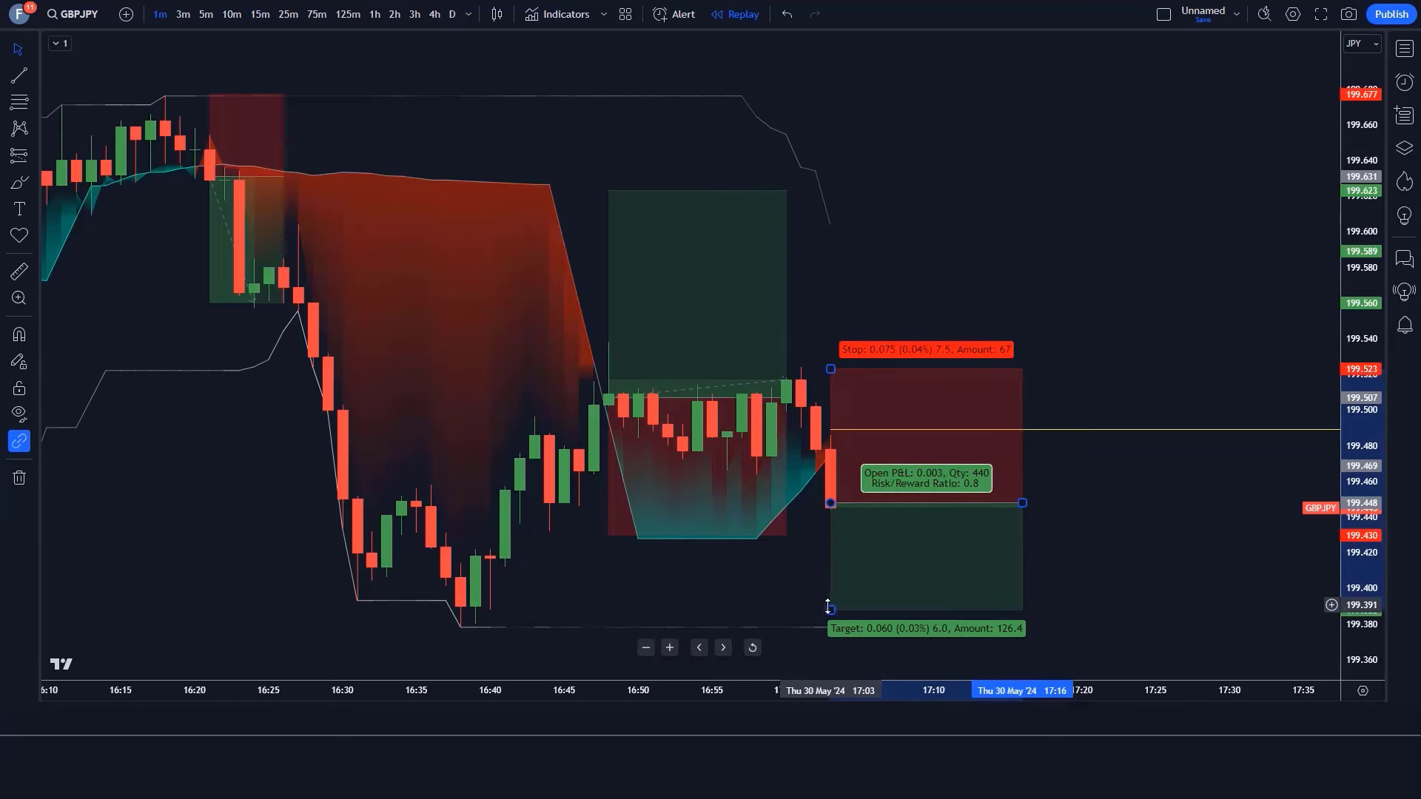
{"action": "left_click_drag", "start_coordinate": [830, 610], "coordinate": [830, 678]}
{"action": "left_click_drag", "start_coordinate": [1362, 308], "coordinate": [1376, 508]}
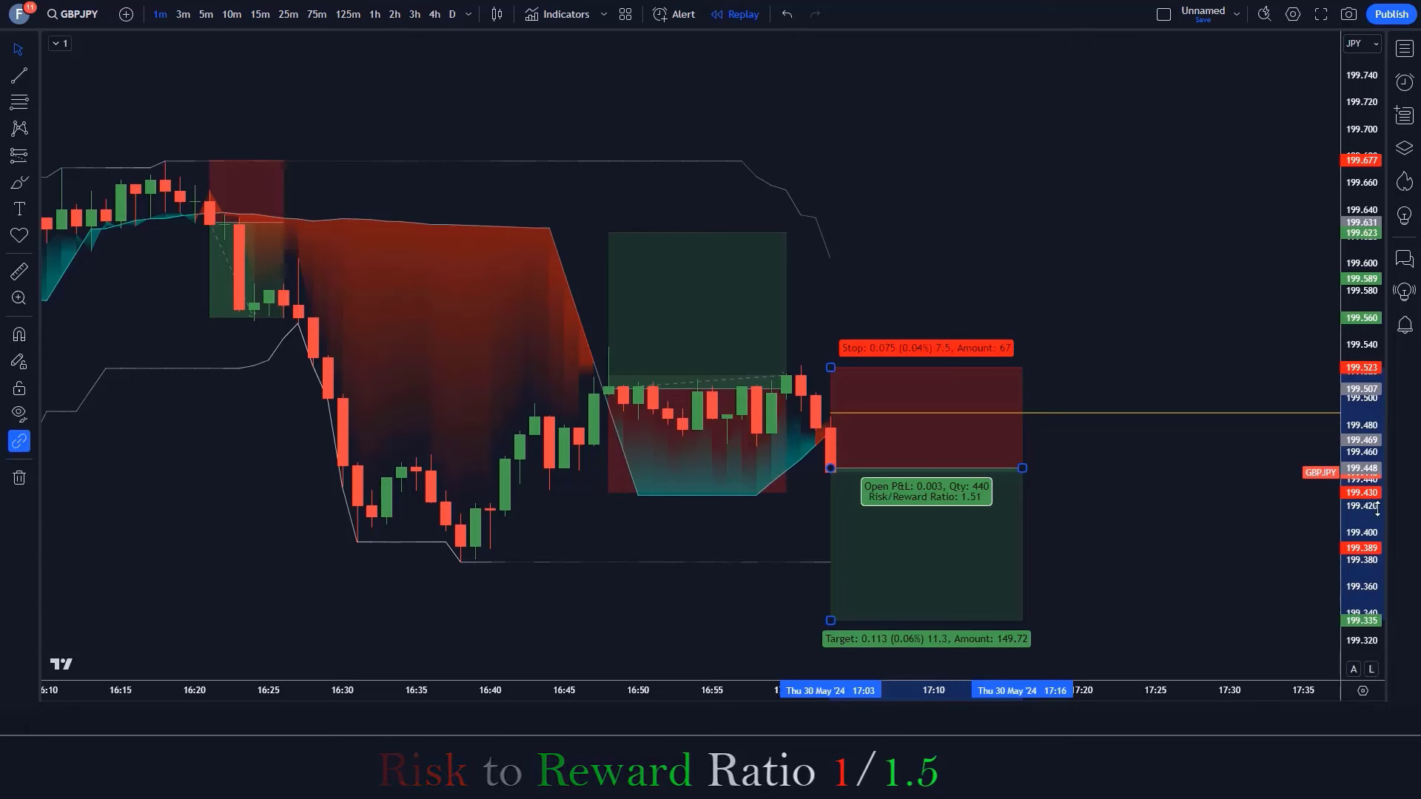
{"action": "left_click", "coordinate": [1353, 668]}
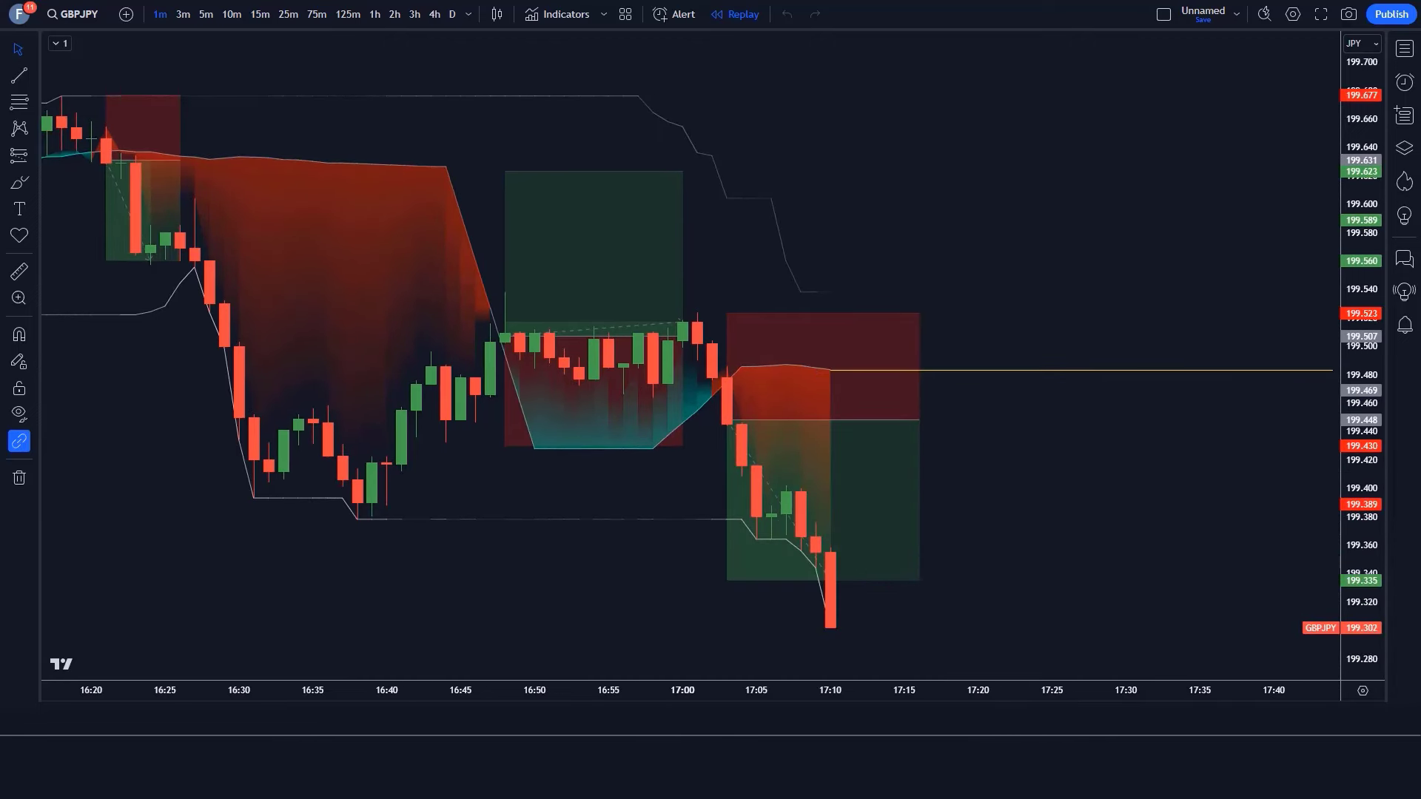
{"action": "left_click_drag", "start_coordinate": [902, 409], "coordinate": [830, 412]}
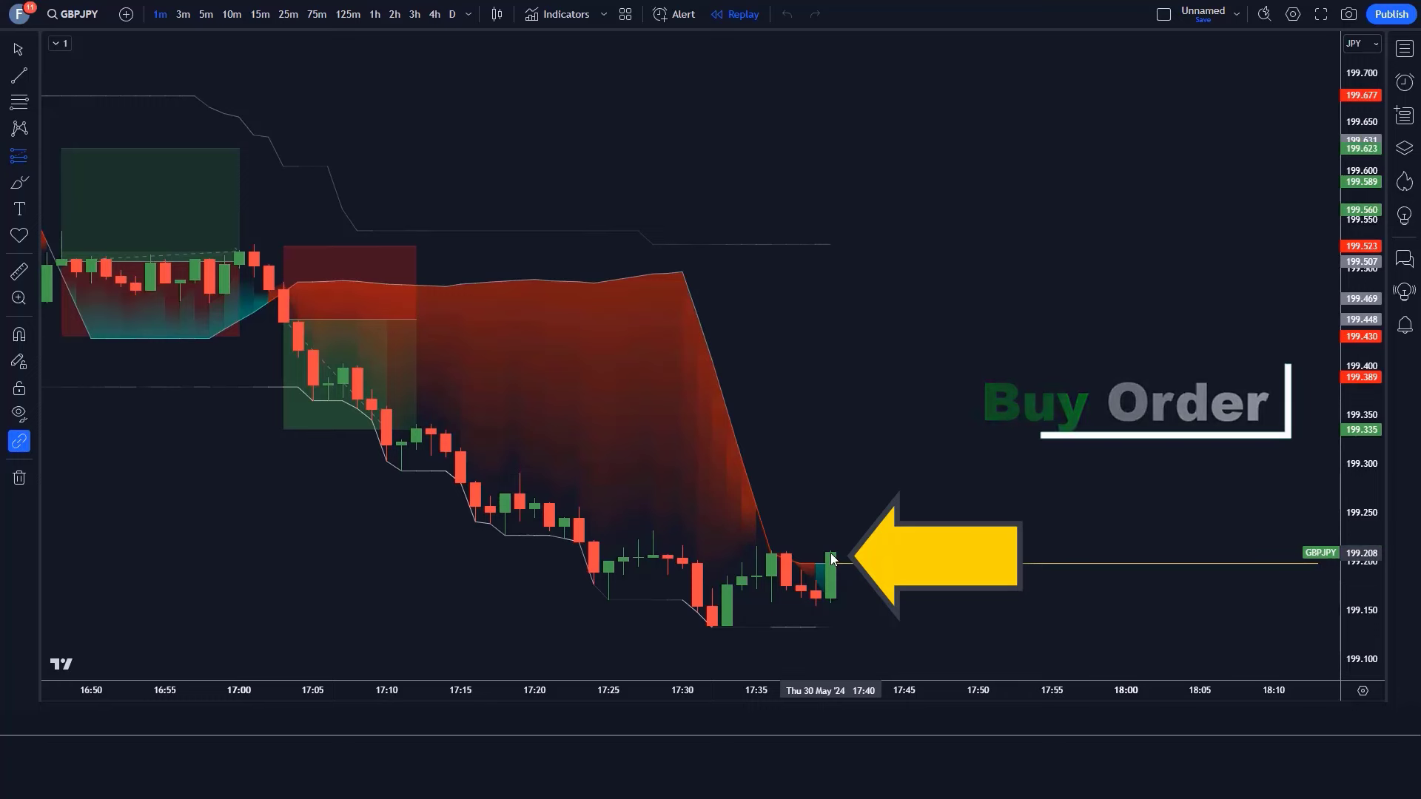
Place a long position on the 17:40 bullish candle with entry 199.208, stop 199.130 and target 199.328, and shorten its end to 17:52.
{"action": "left_click", "coordinate": [831, 557]}
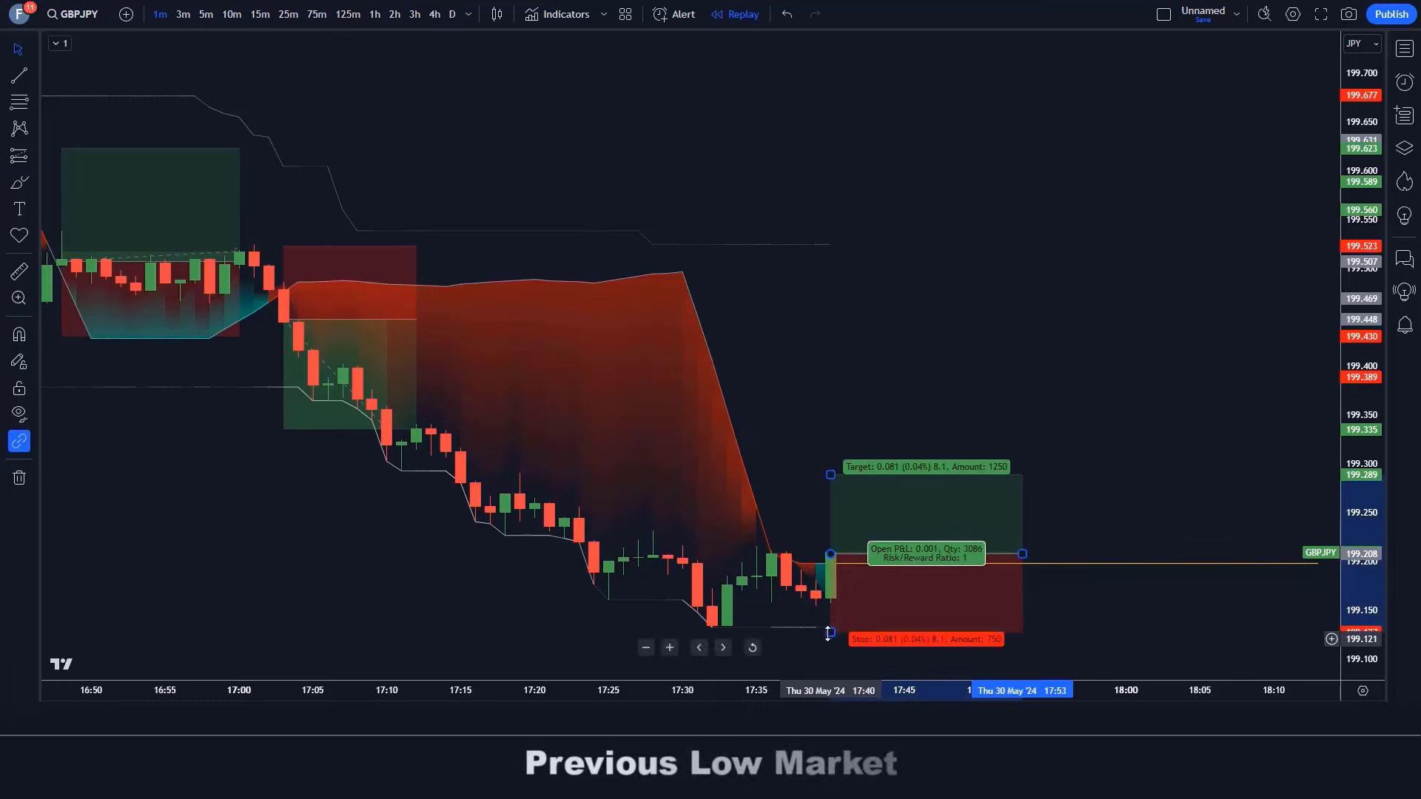
{"action": "left_click_drag", "start_coordinate": [839, 634], "coordinate": [834, 630]}
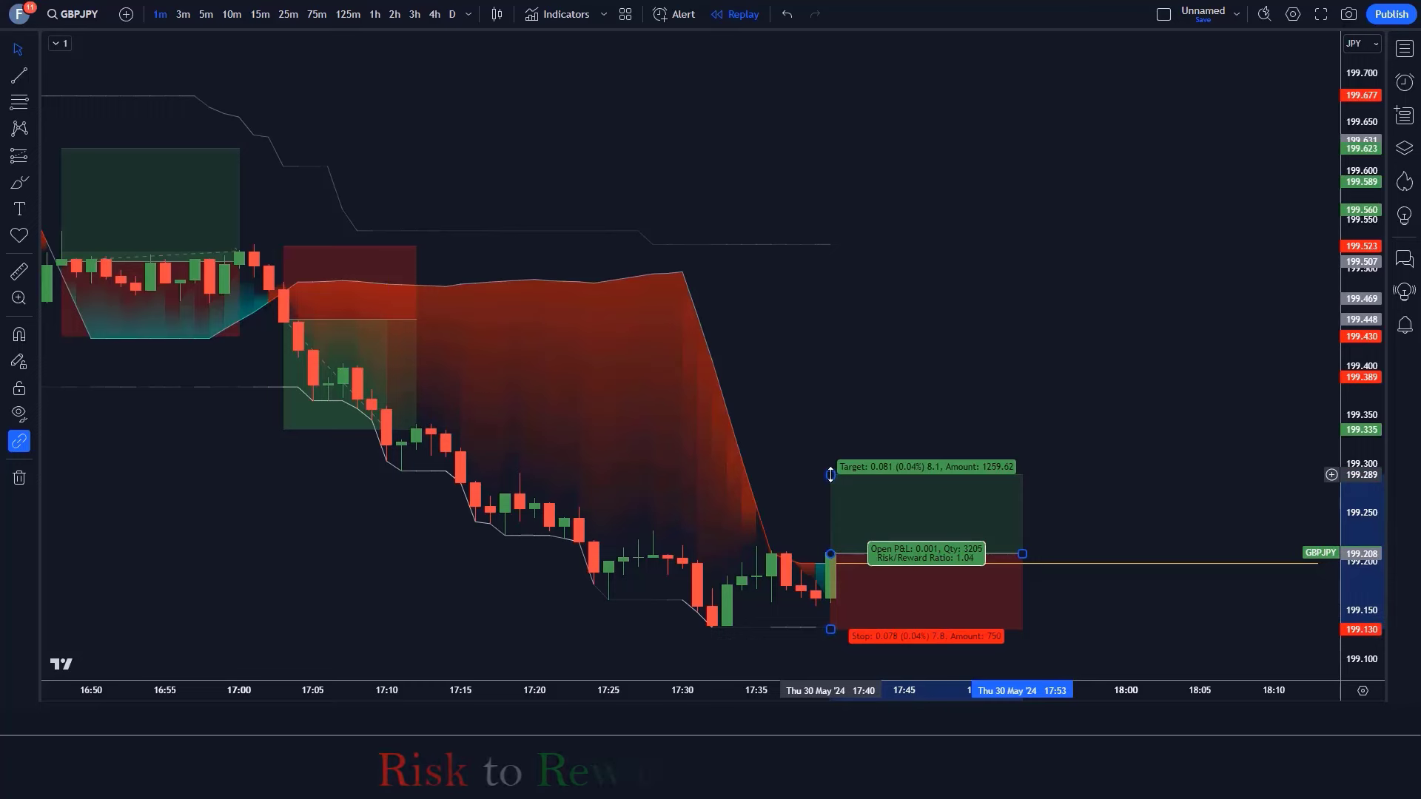
{"action": "left_click_drag", "start_coordinate": [830, 475], "coordinate": [834, 437]}
{"action": "left_click", "coordinate": [806, 415]}
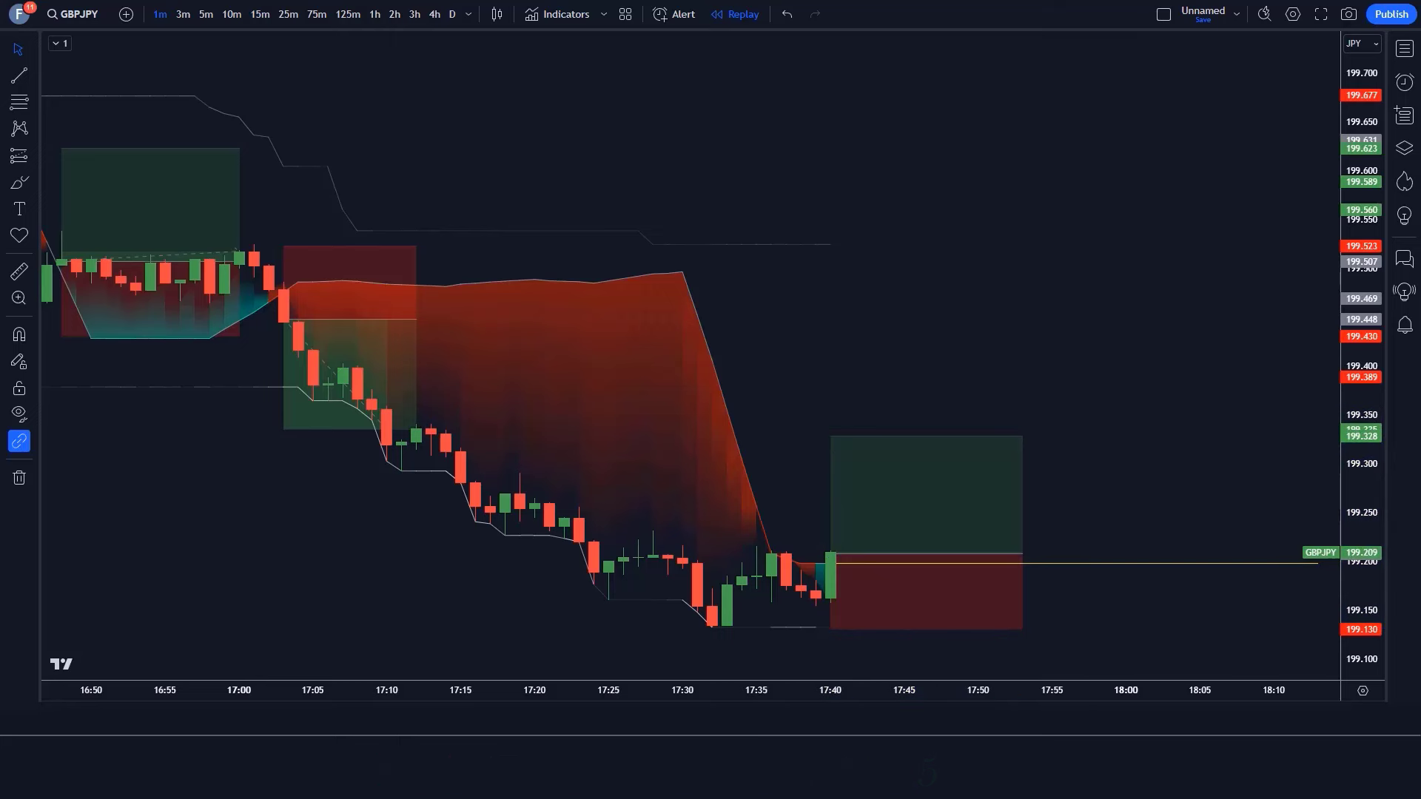
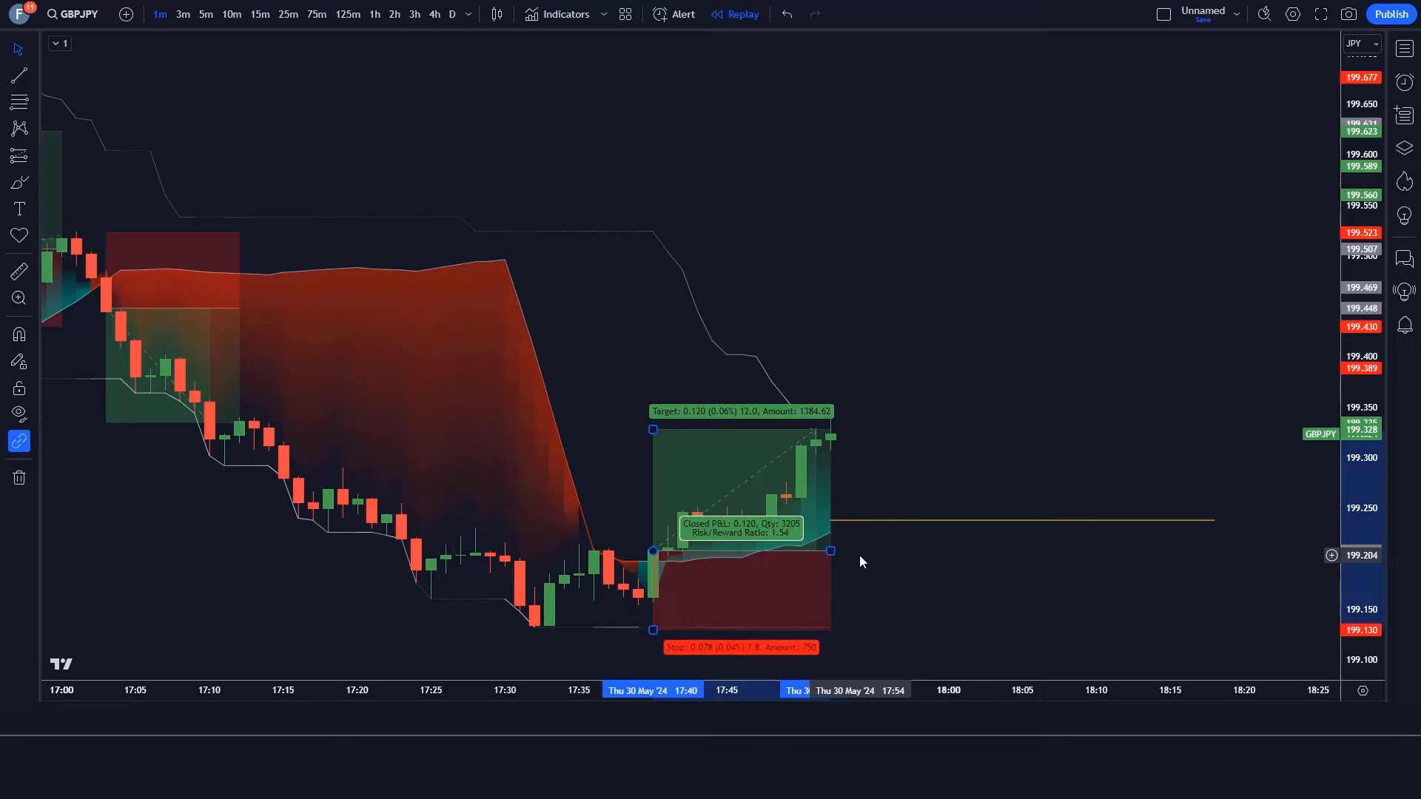
{"action": "left_click", "coordinate": [862, 555]}
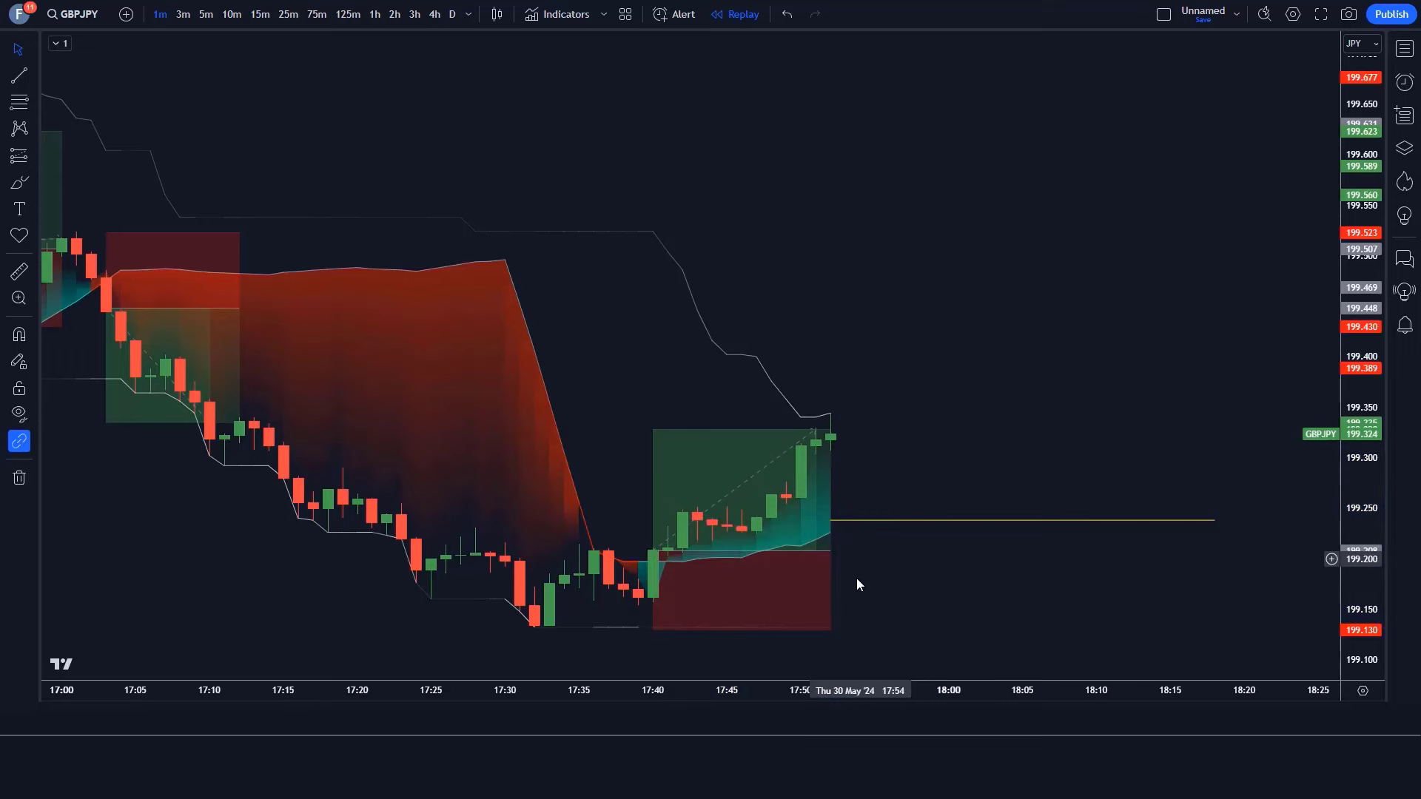